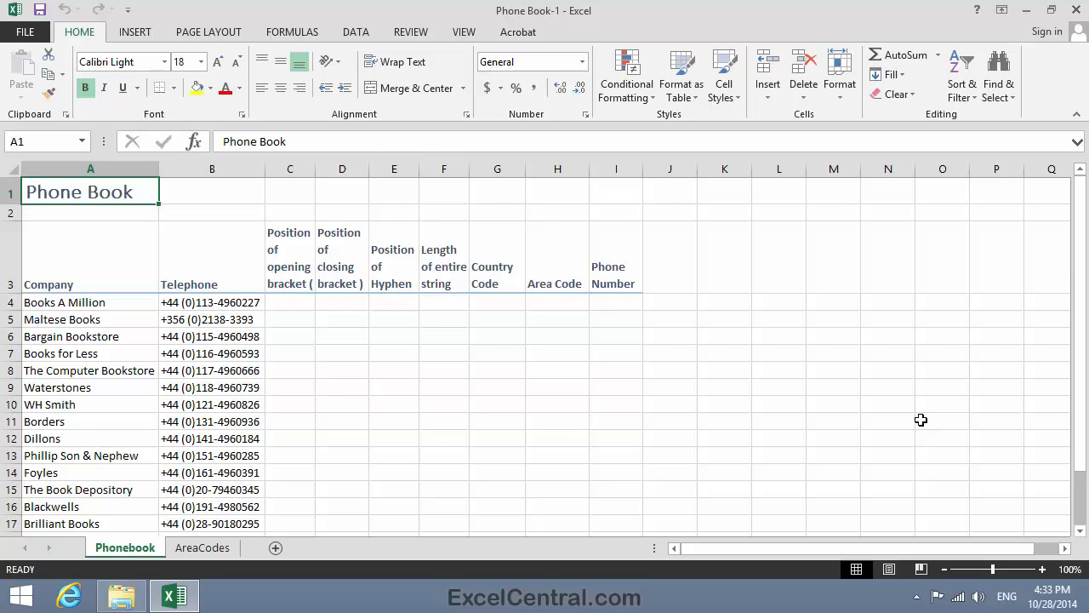
# In C4, insert a FIND function locating "(" within B4, and fill the formula down to C5.
pyautogui.click(287, 302)
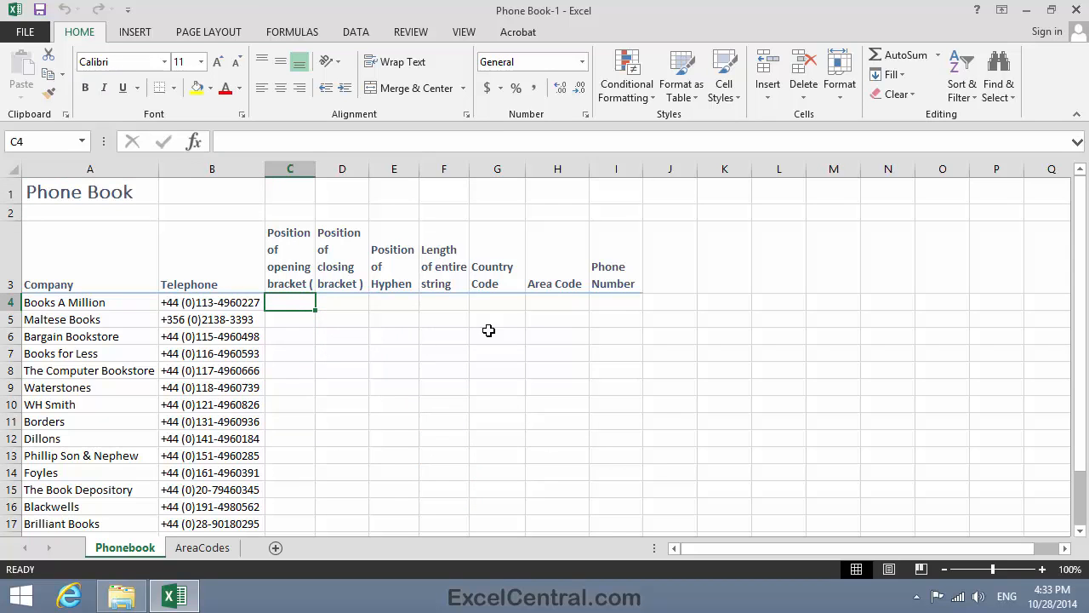
pyautogui.click(302, 34)
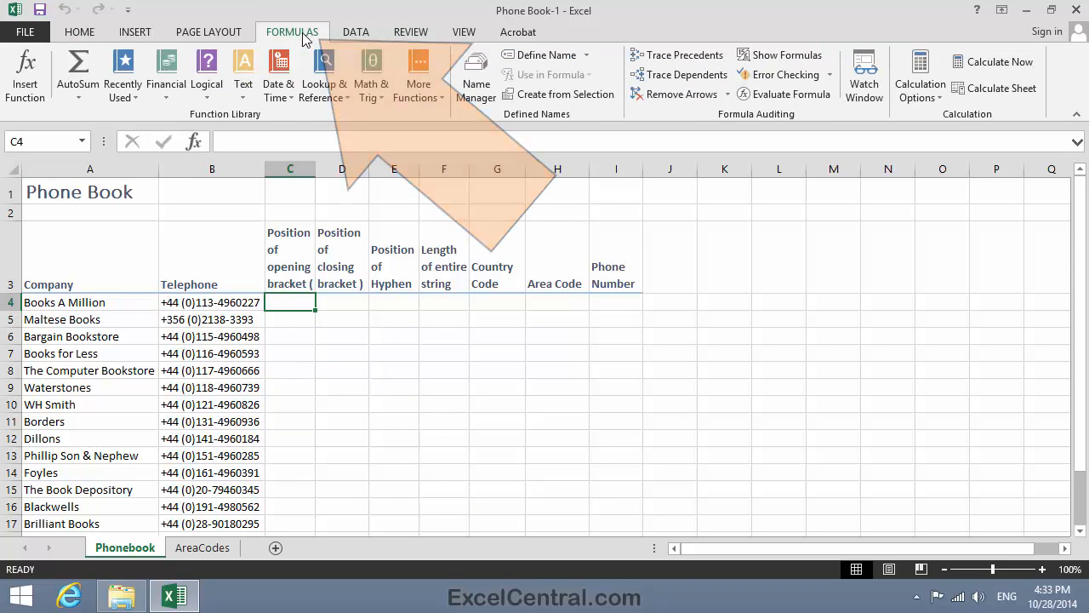
pyautogui.click(245, 92)
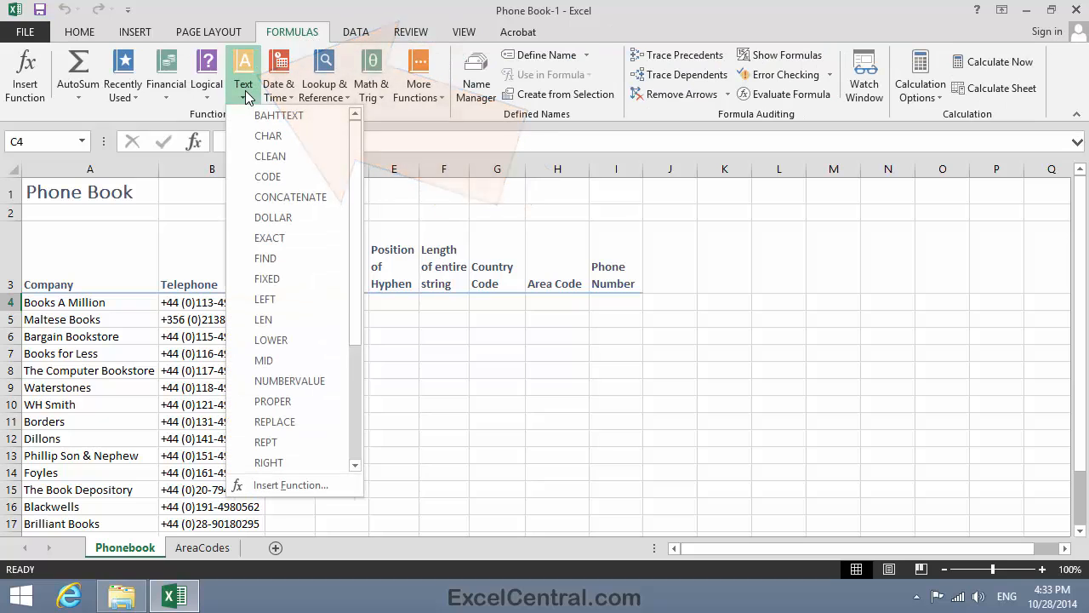
pyautogui.click(282, 261)
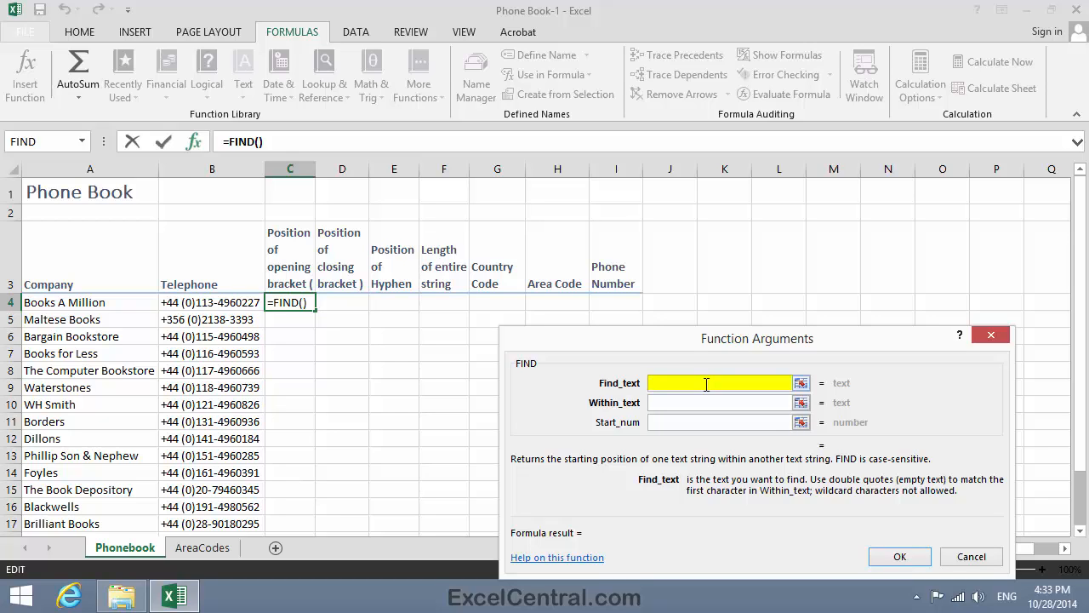
pyautogui.write('(')
pyautogui.click(658, 405)
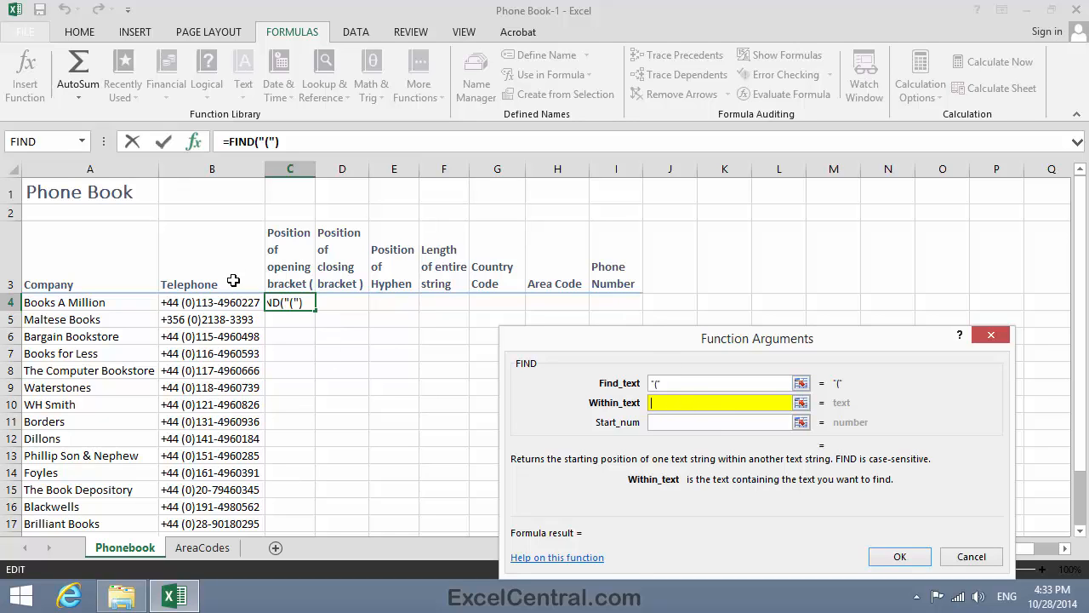
pyautogui.click(218, 304)
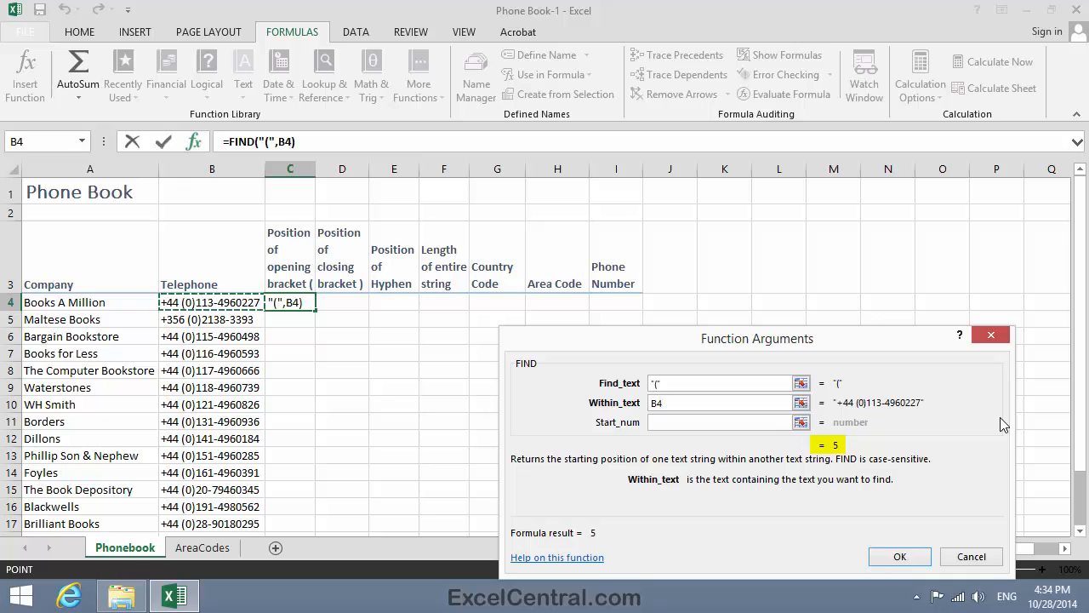
pyautogui.click(904, 558)
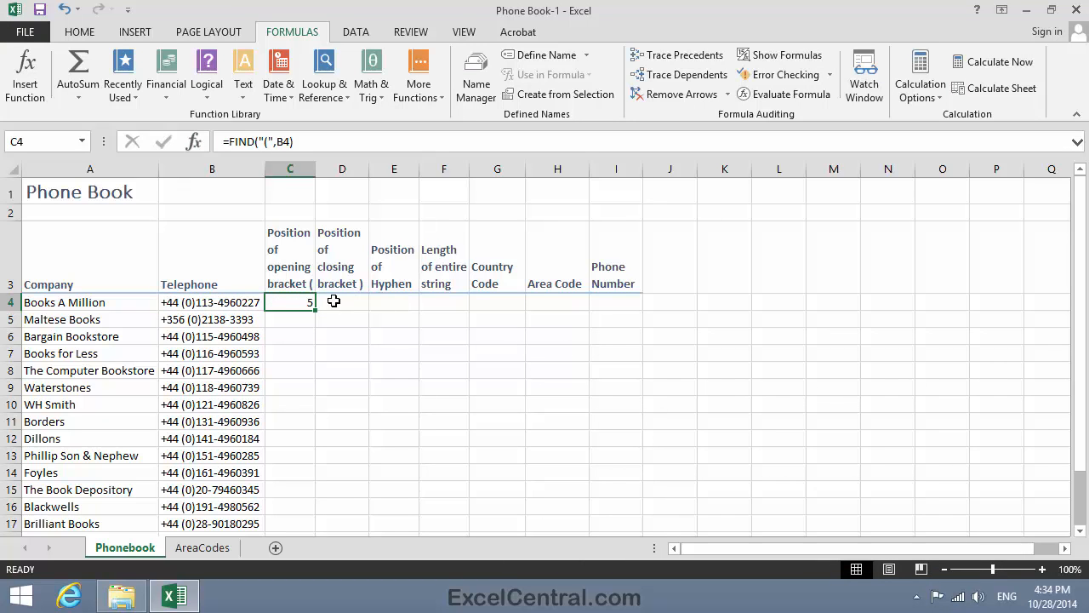
pyautogui.moveTo(318, 309); pyautogui.dragTo(319, 327)
pyautogui.click(510, 393)
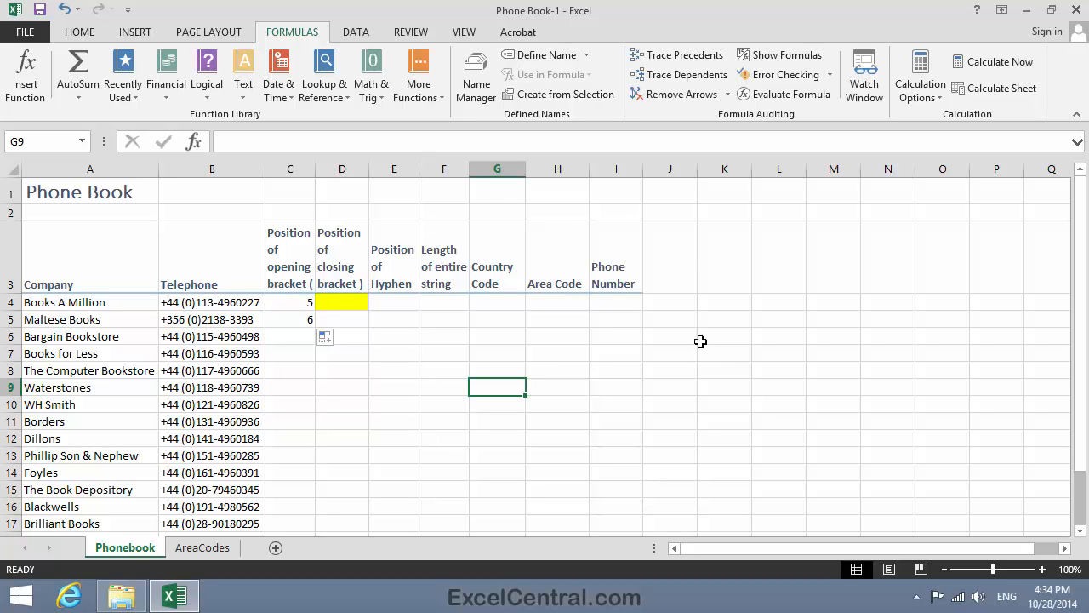
# In D4, insert a FIND function locating ")" within B4, and fill the formula down to D5.
pyautogui.click(333, 303)
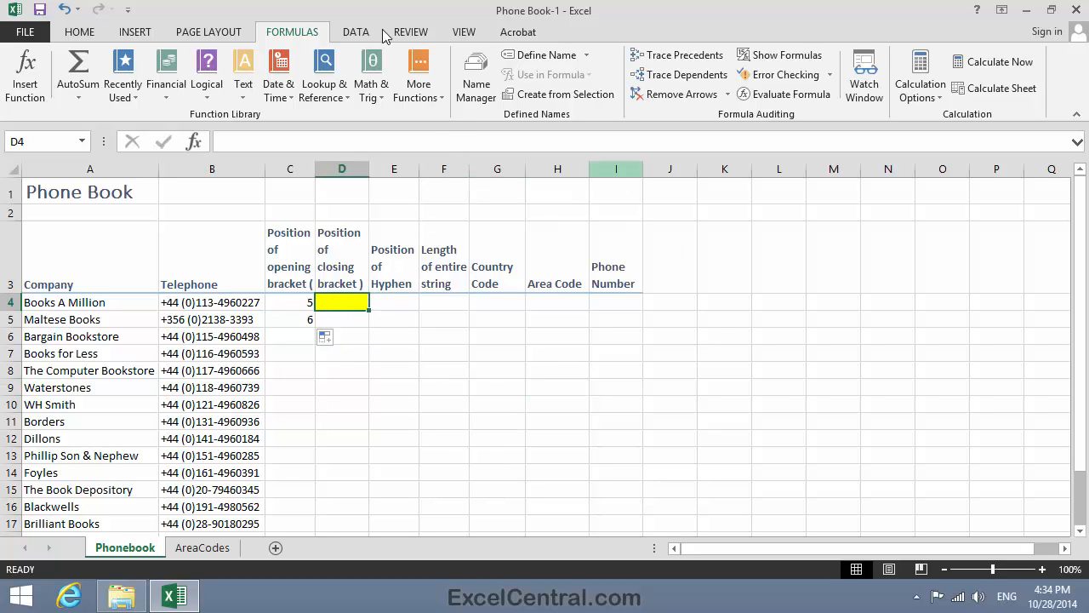
pyautogui.click(243, 81)
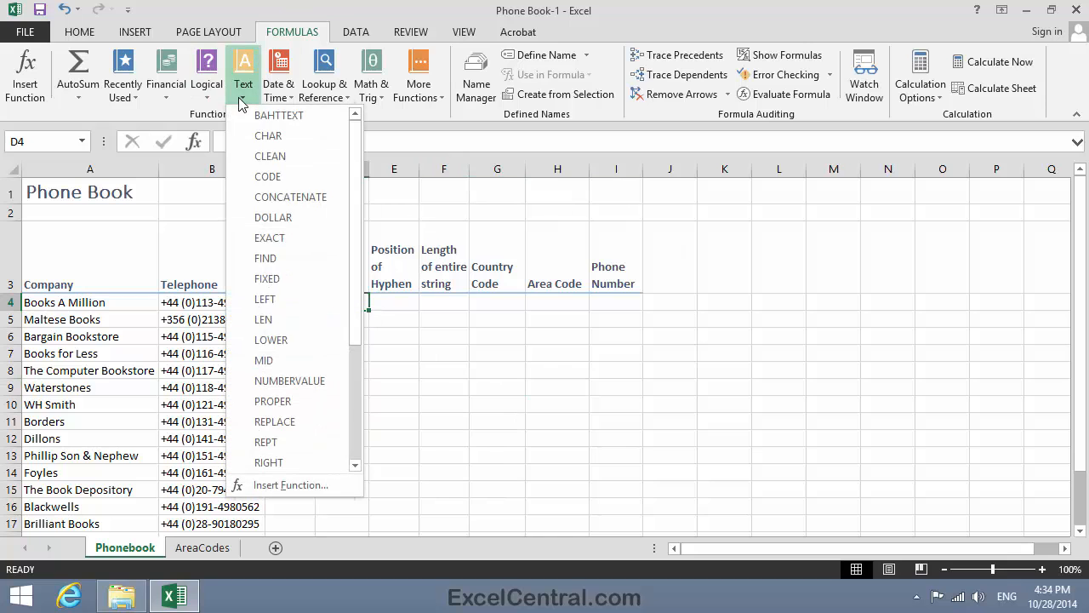
pyautogui.click(277, 260)
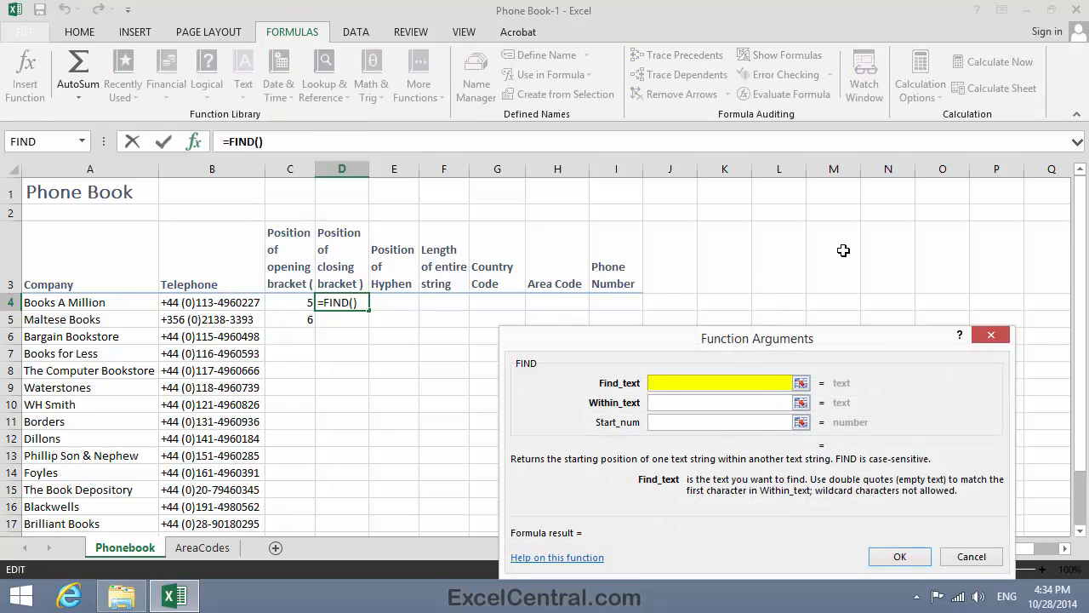
pyautogui.write(')')
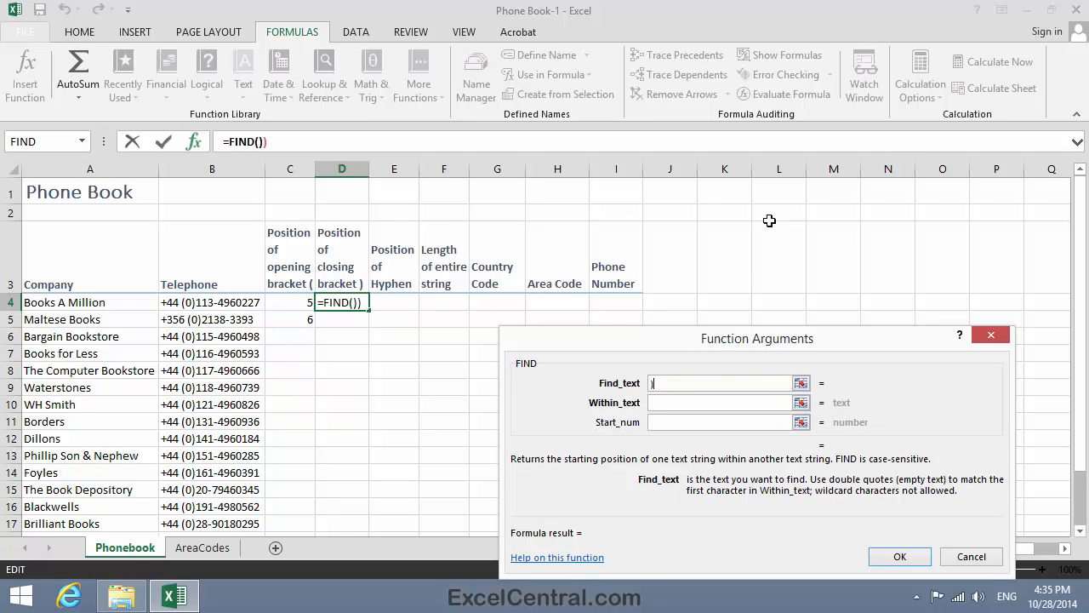
pyautogui.press('Tab')
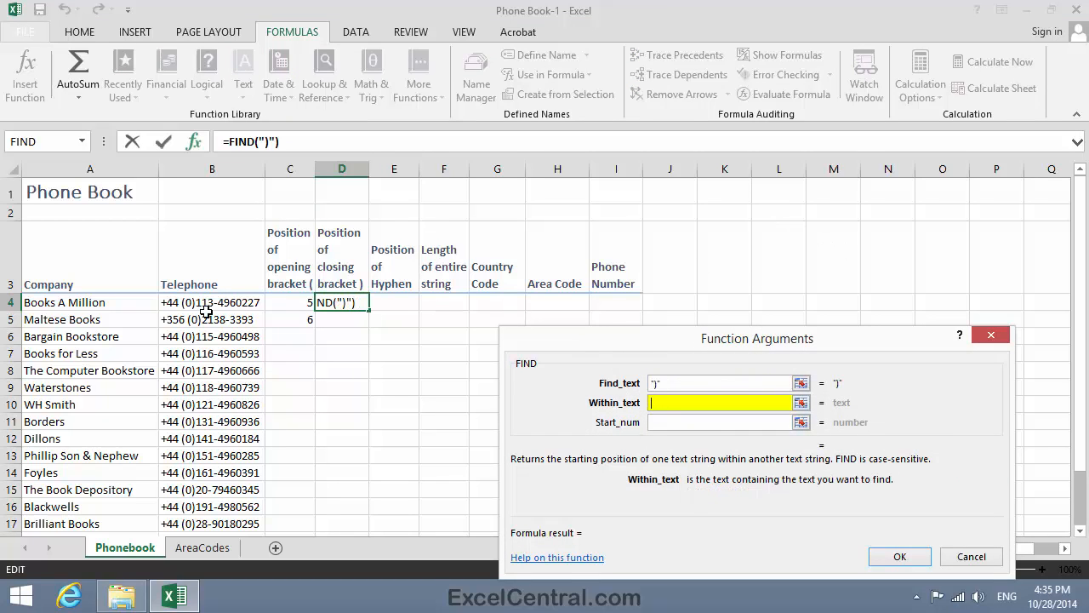
pyautogui.click(211, 300)
pyautogui.click(899, 556)
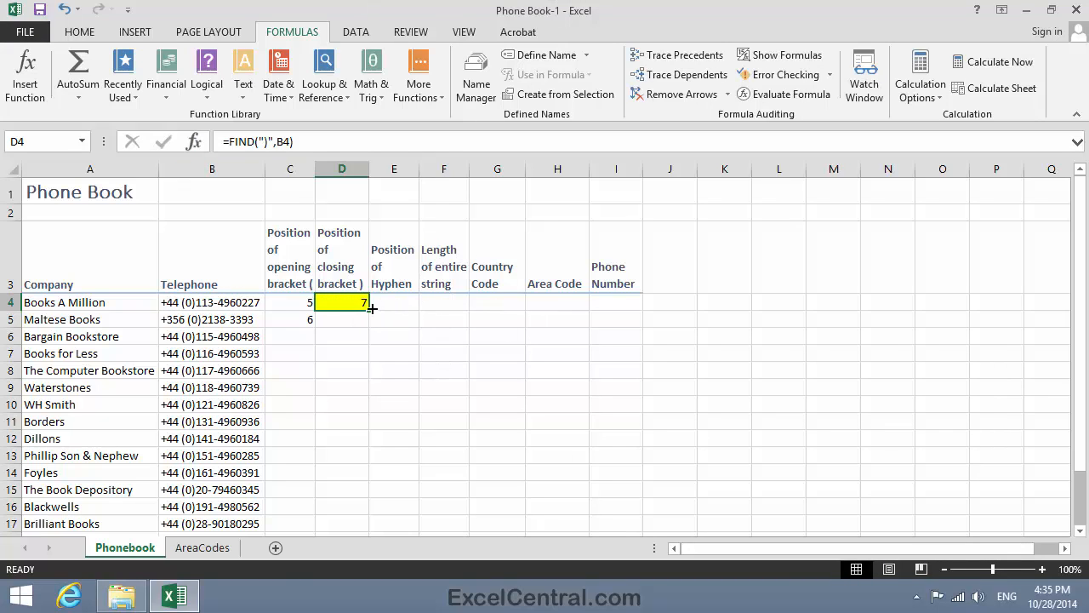
pyautogui.moveTo(370, 309); pyautogui.dragTo(371, 327)
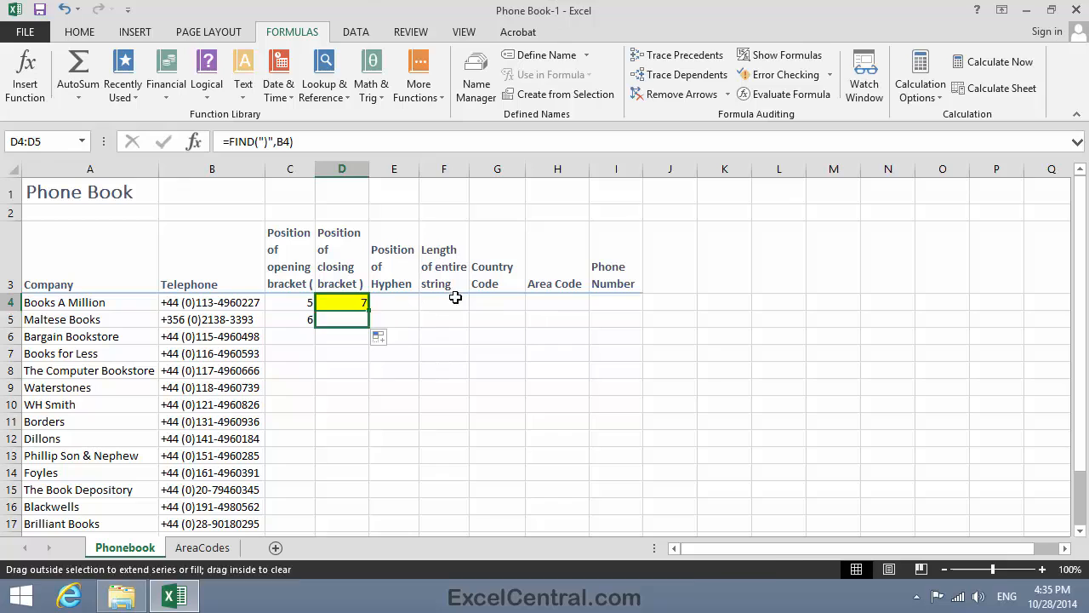
pyautogui.click(696, 381)
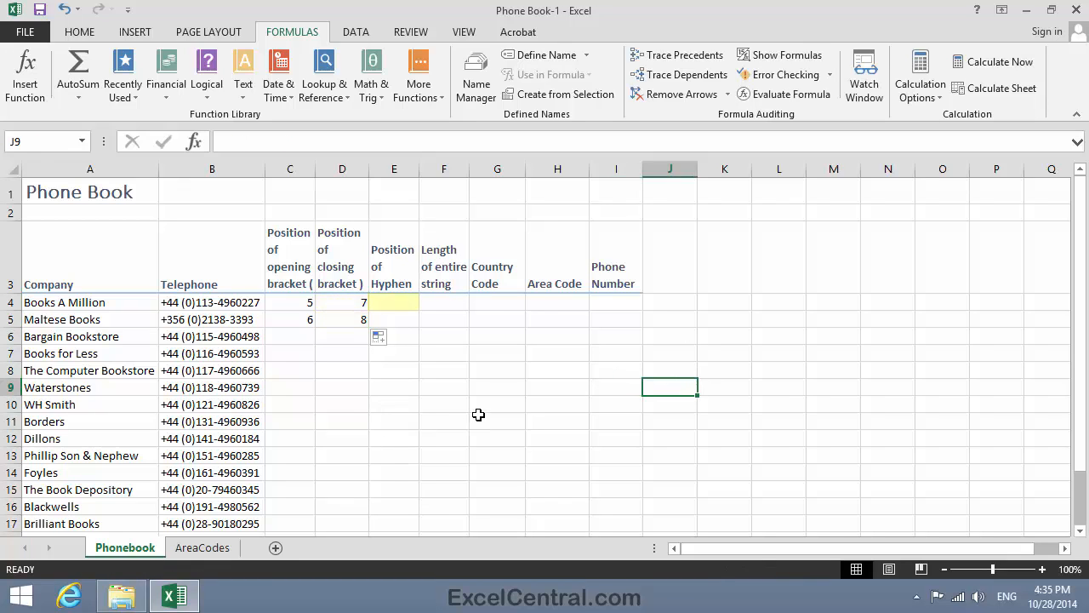
# In E4, insert a FIND function locating the hyphen "-" within B4, and fill the formula down to E5.
pyautogui.click(383, 301)
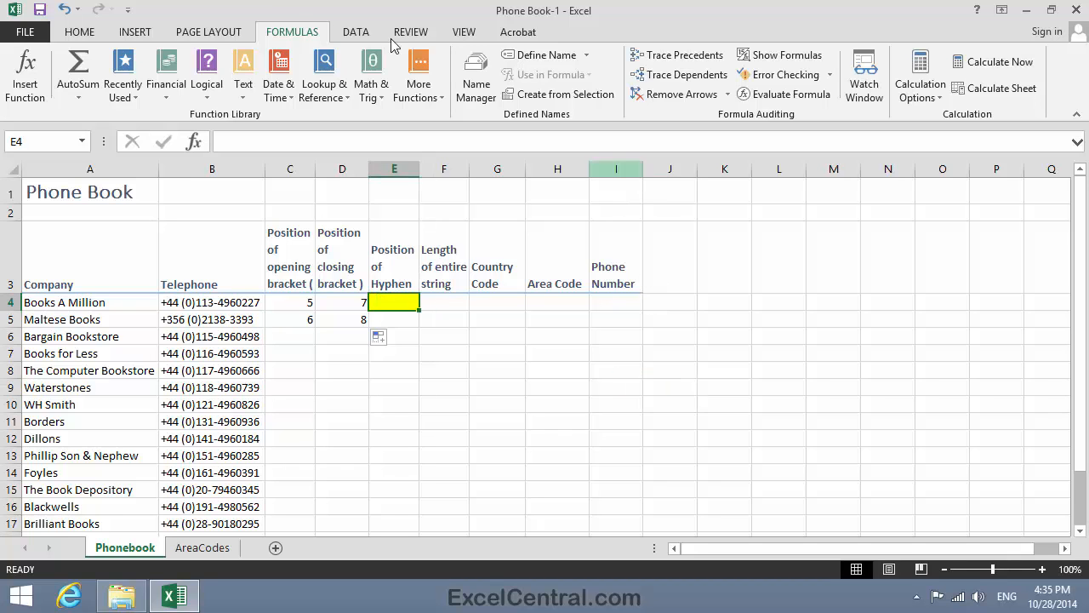
pyautogui.click(243, 82)
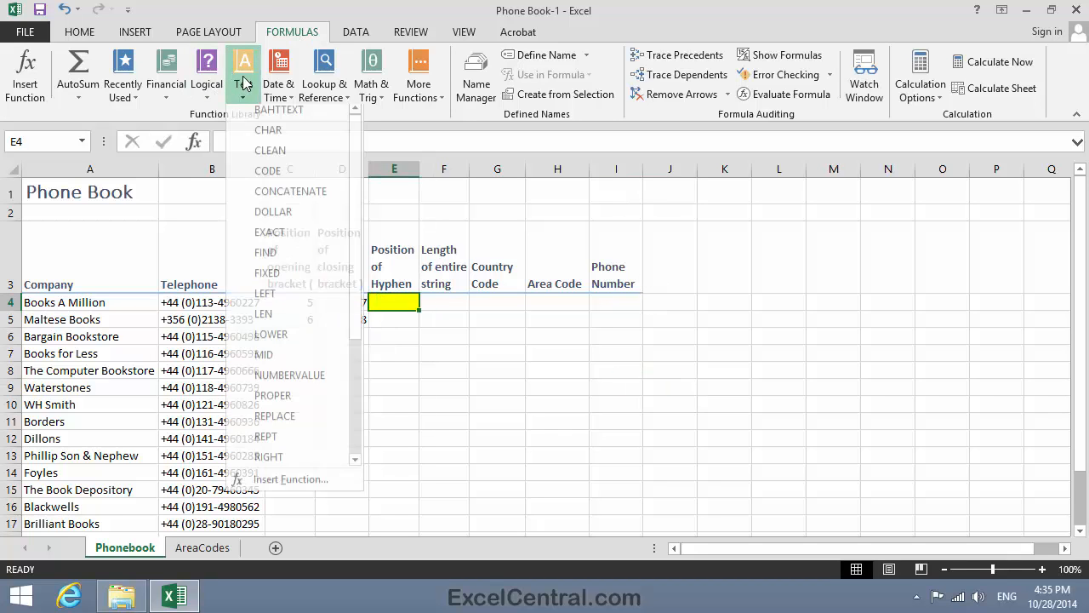
pyautogui.click(270, 253)
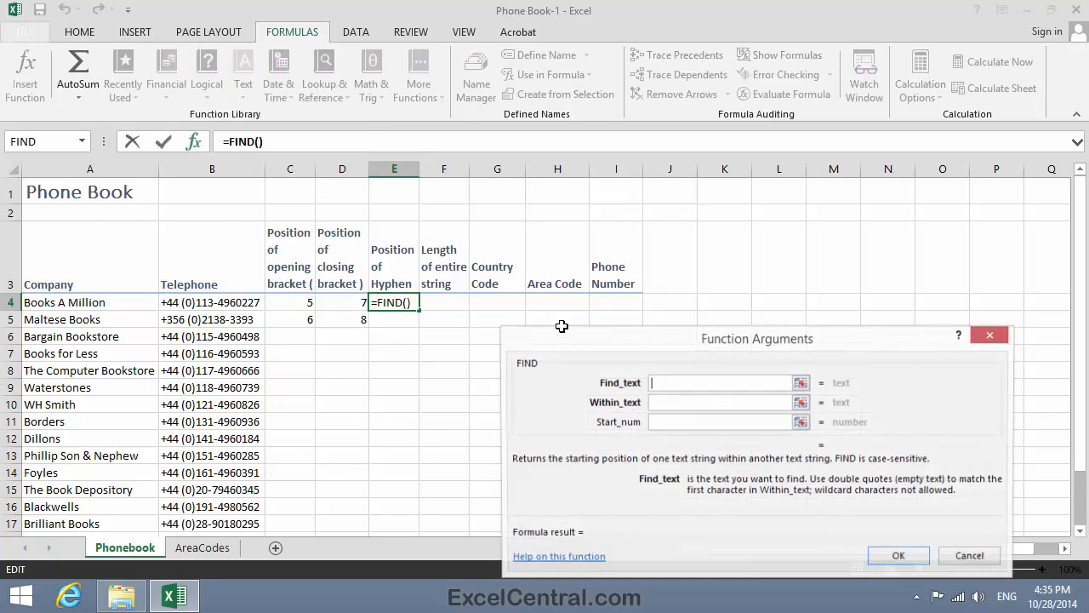
pyautogui.click(676, 384)
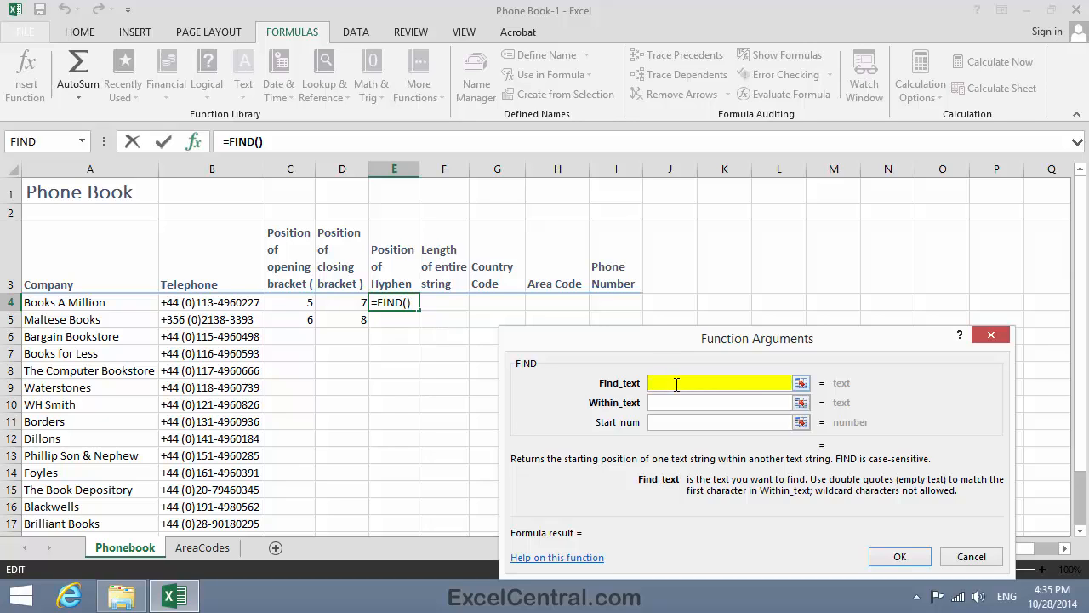
pyautogui.write('-')
pyautogui.click(664, 404)
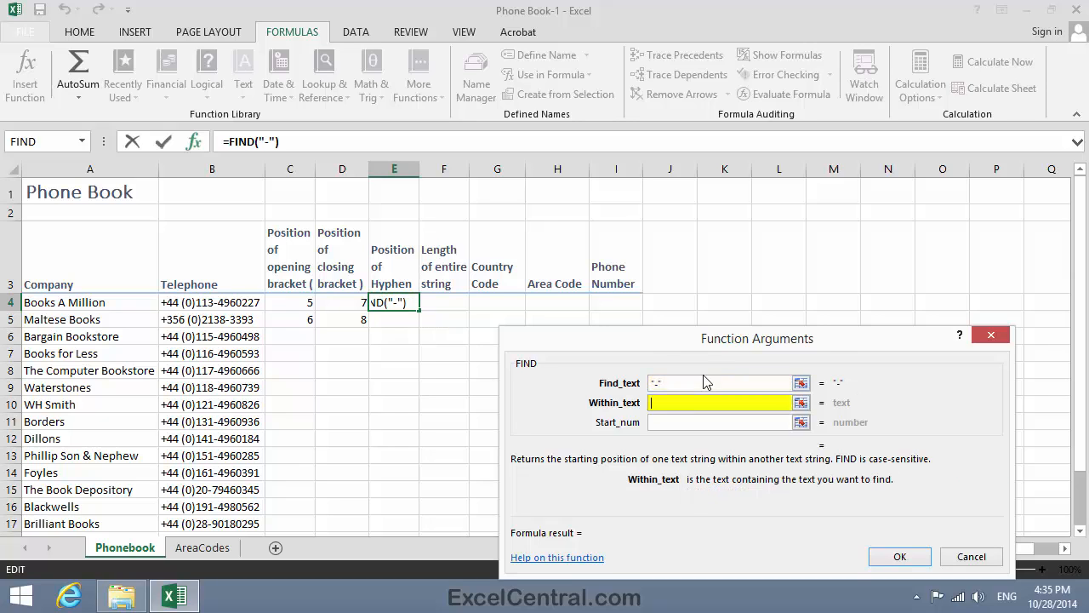
pyautogui.click(205, 299)
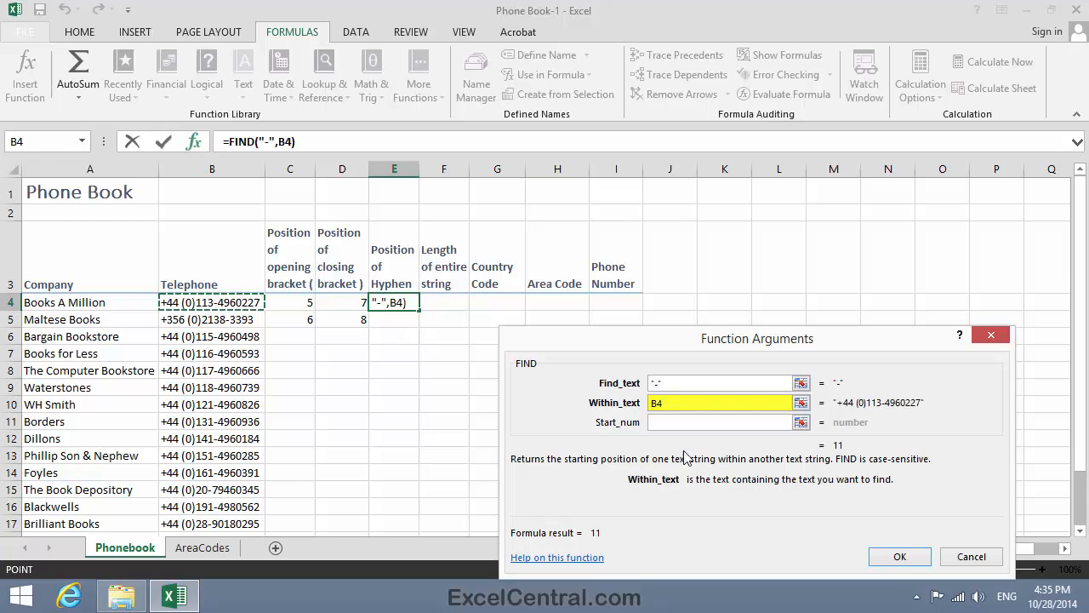
pyautogui.click(899, 557)
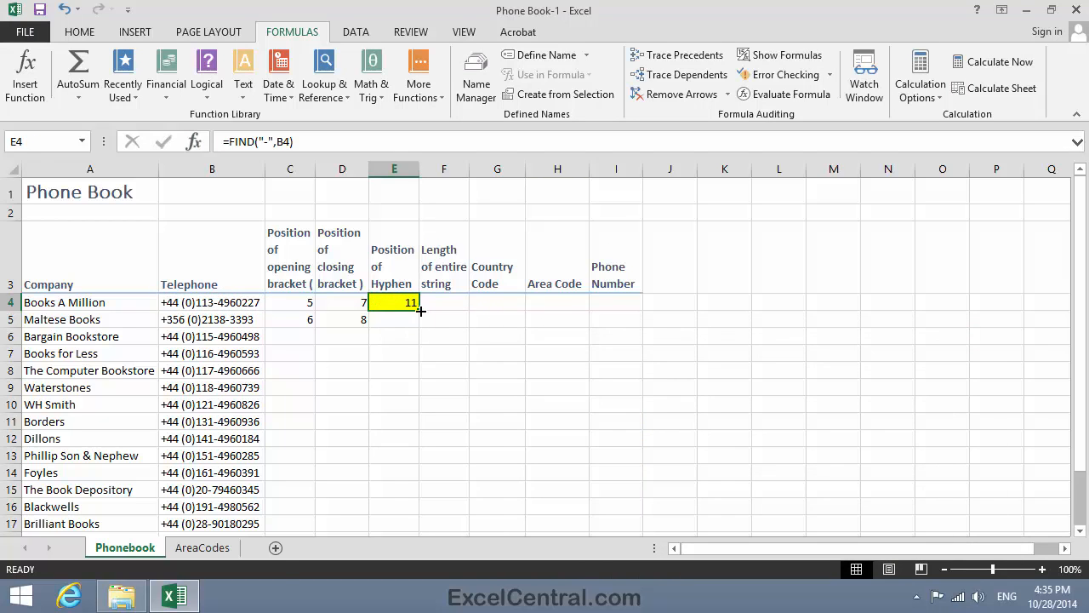
pyautogui.moveTo(420, 311); pyautogui.dragTo(422, 327)
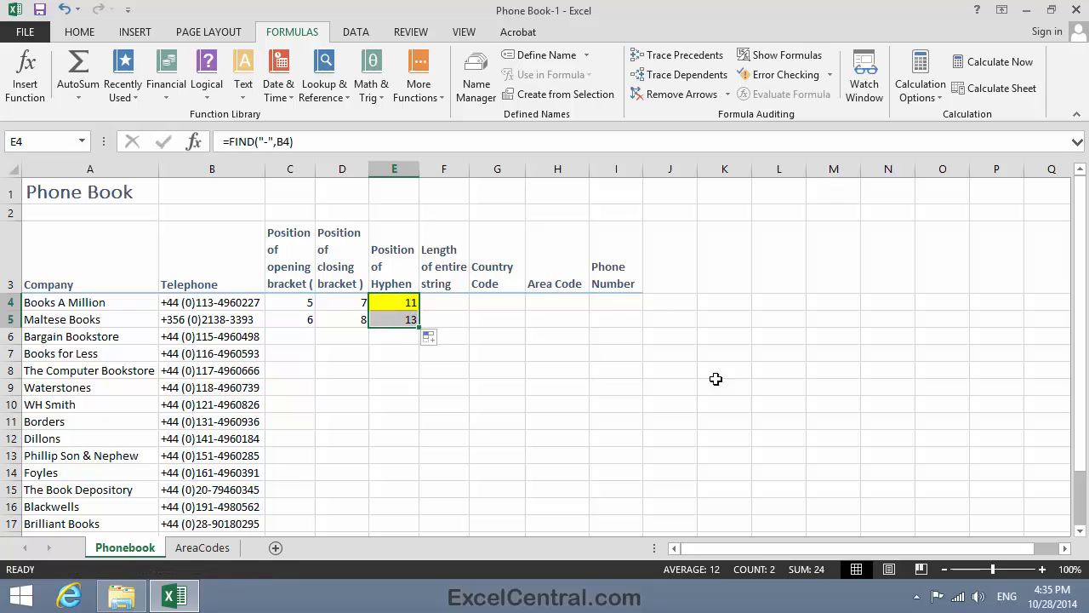
pyautogui.click(628, 399)
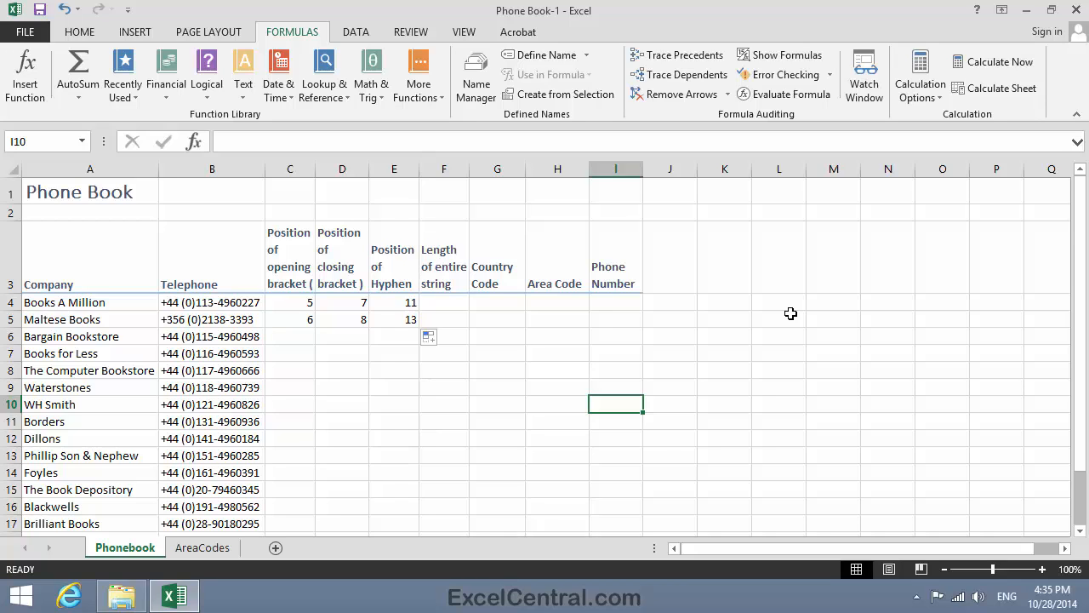
# In F4, insert a LEN function returning the length of the text in B4, and fill it down to F5.
pyautogui.click(448, 302)
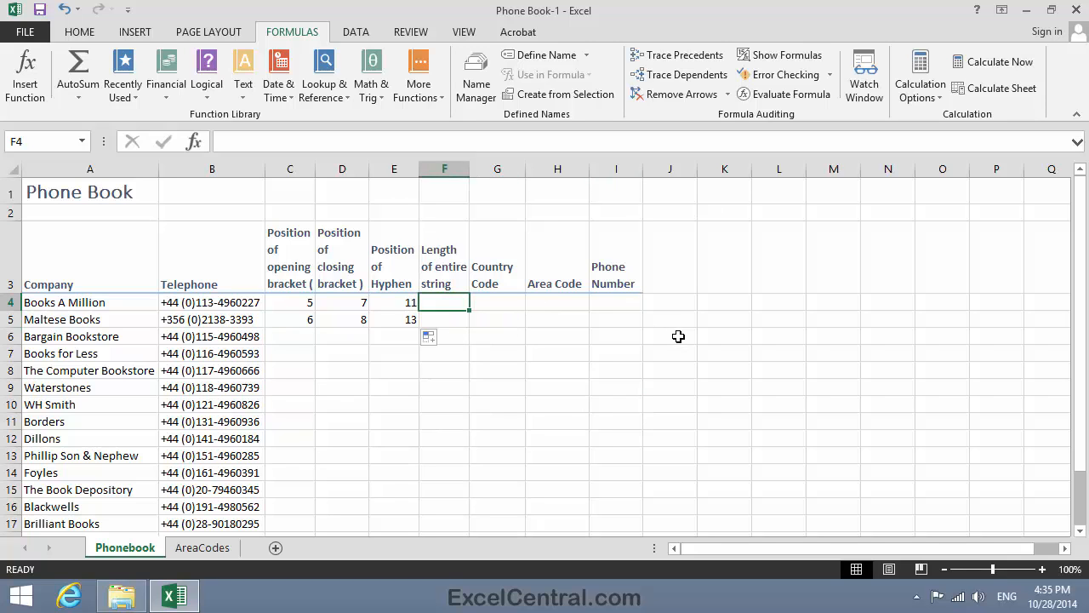
pyautogui.click(244, 85)
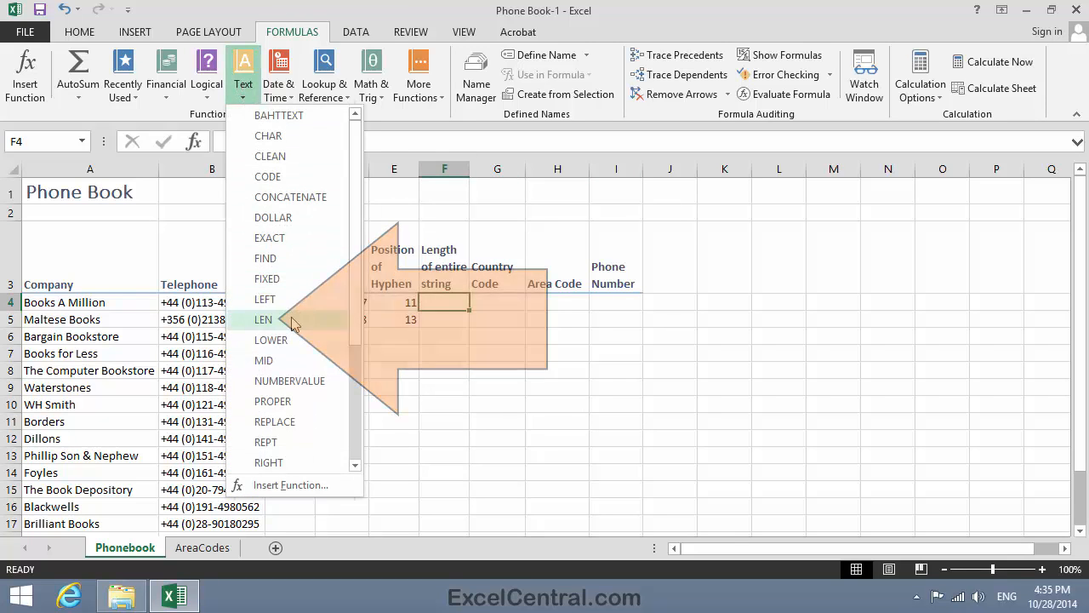
pyautogui.click(262, 319)
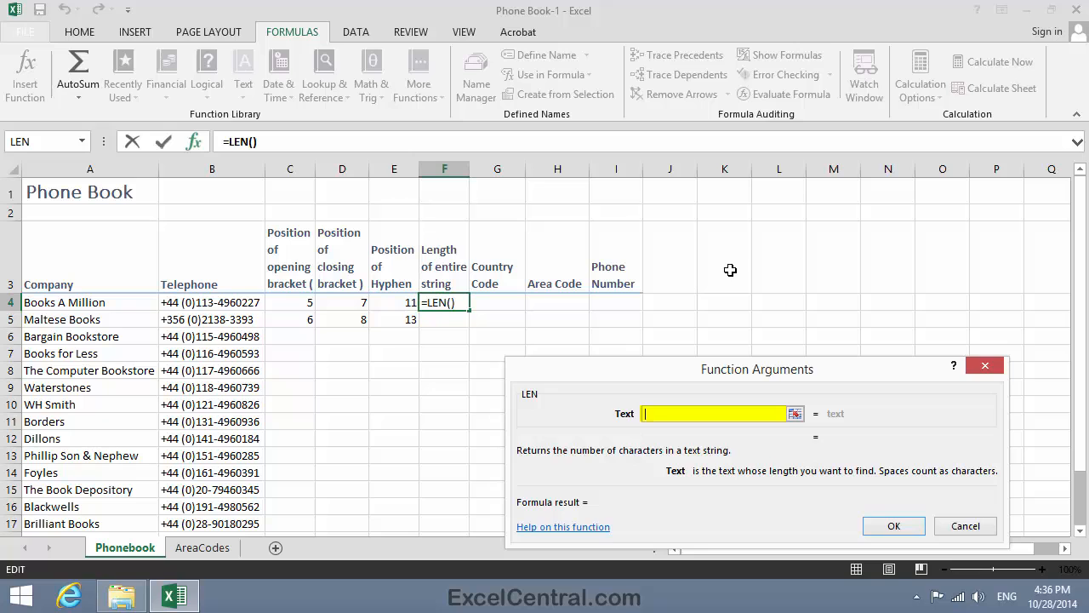
pyautogui.click(207, 298)
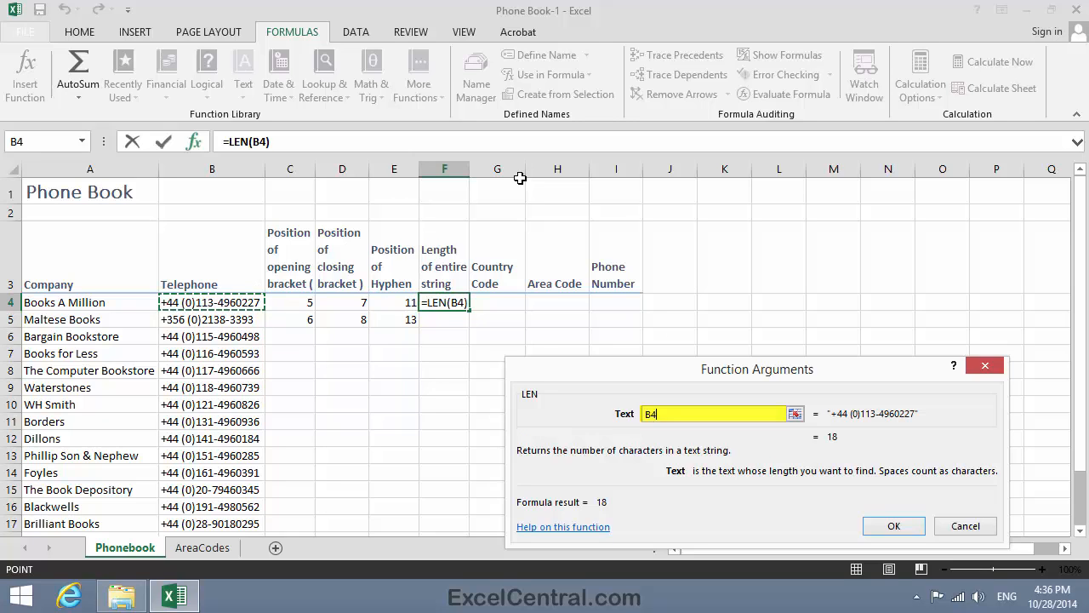
pyautogui.click(901, 523)
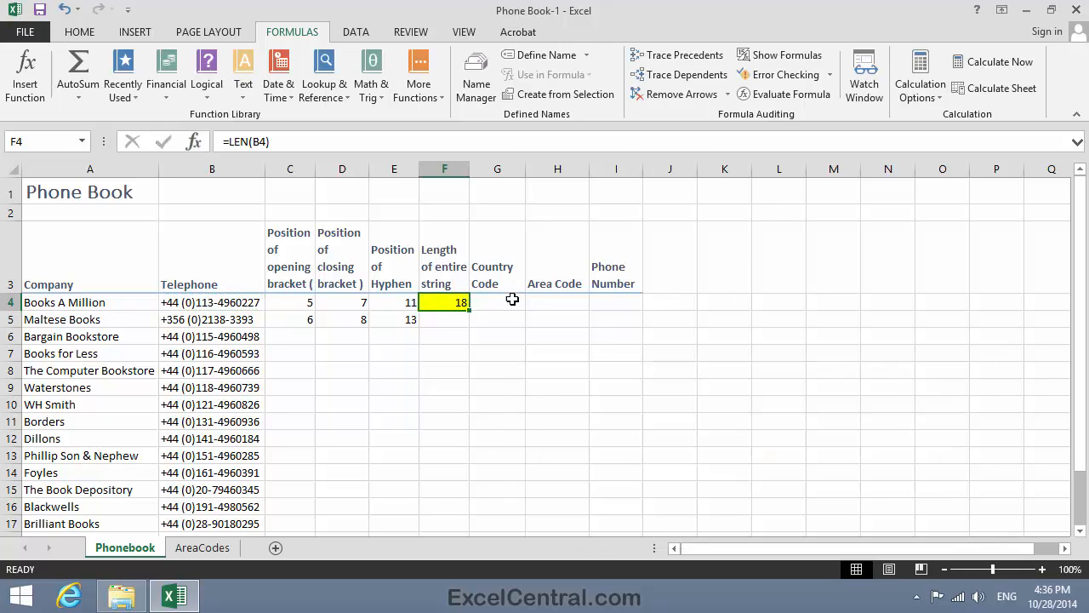
pyautogui.moveTo(470, 311); pyautogui.dragTo(471, 328)
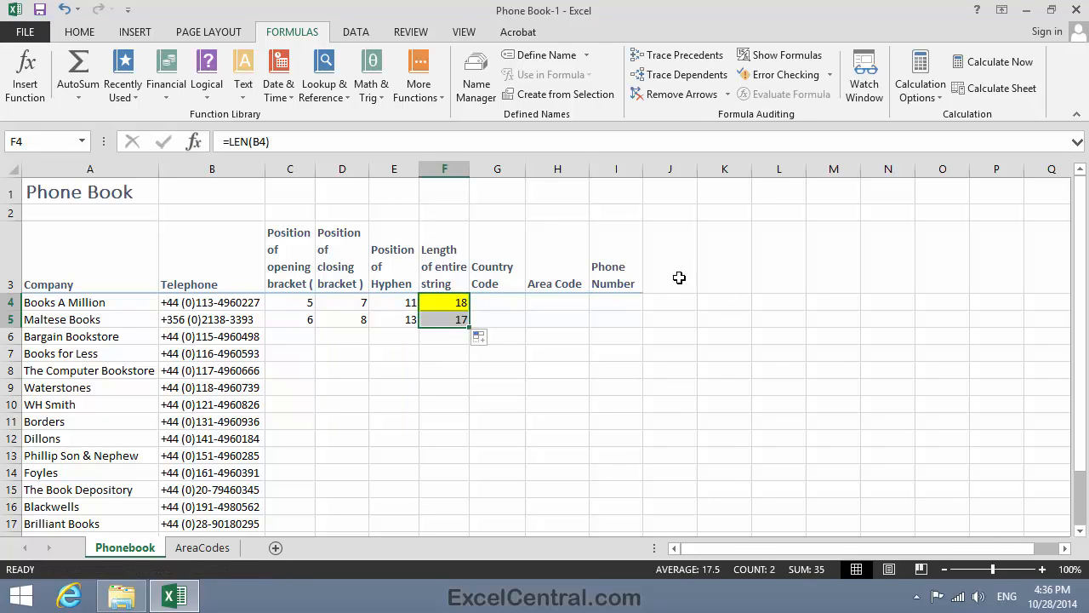
pyautogui.click(640, 407)
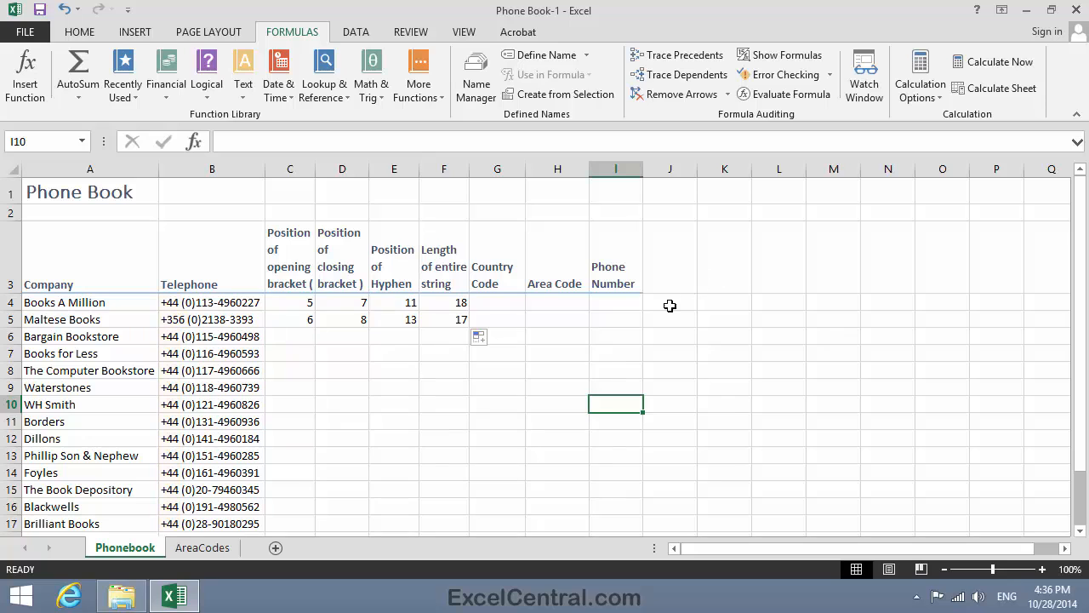
# In G4, start a LEFT function with B4 as the text and C4 as the number of characters.
pyautogui.click(516, 300)
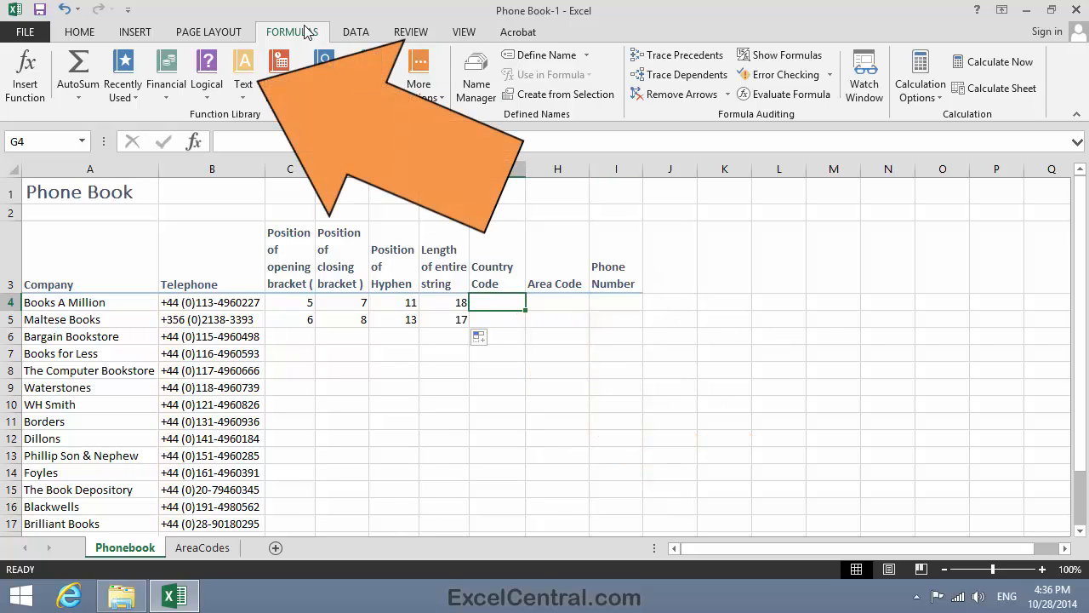
pyautogui.click(243, 86)
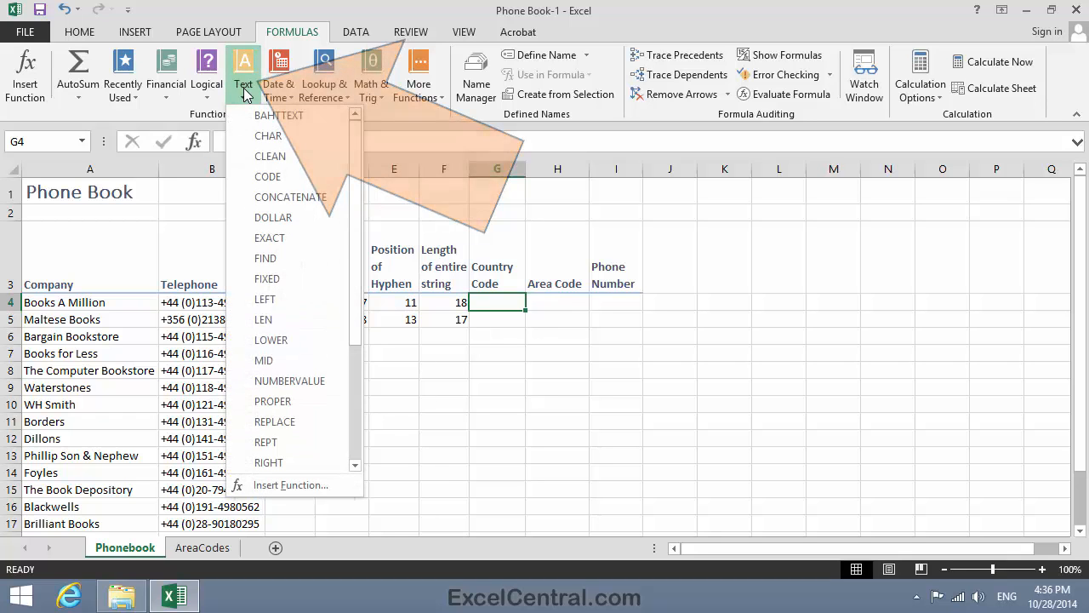
pyautogui.click(289, 300)
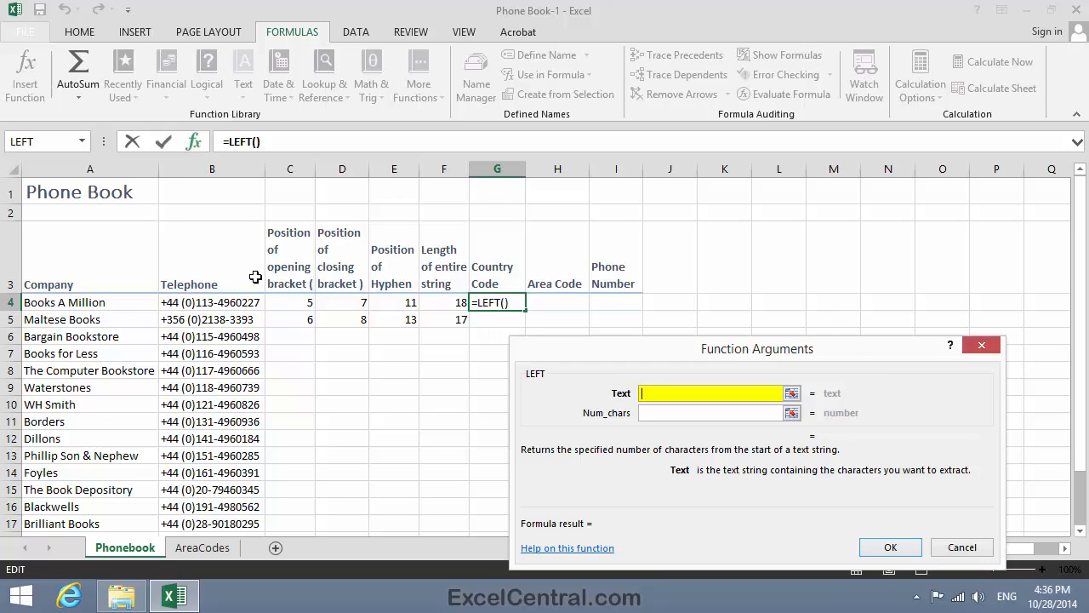
pyautogui.click(202, 302)
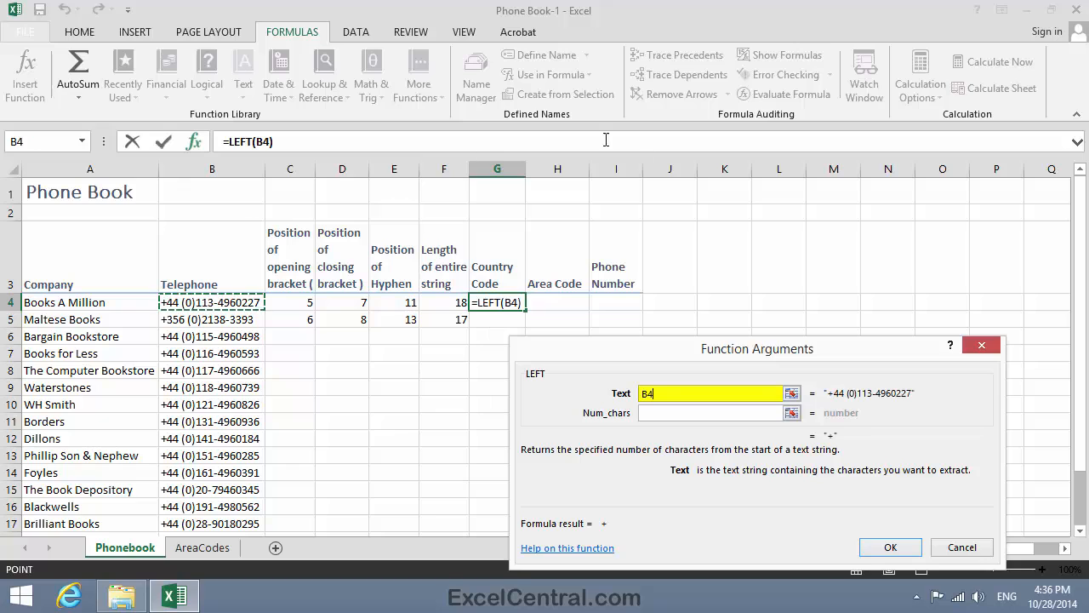
pyautogui.click(659, 412)
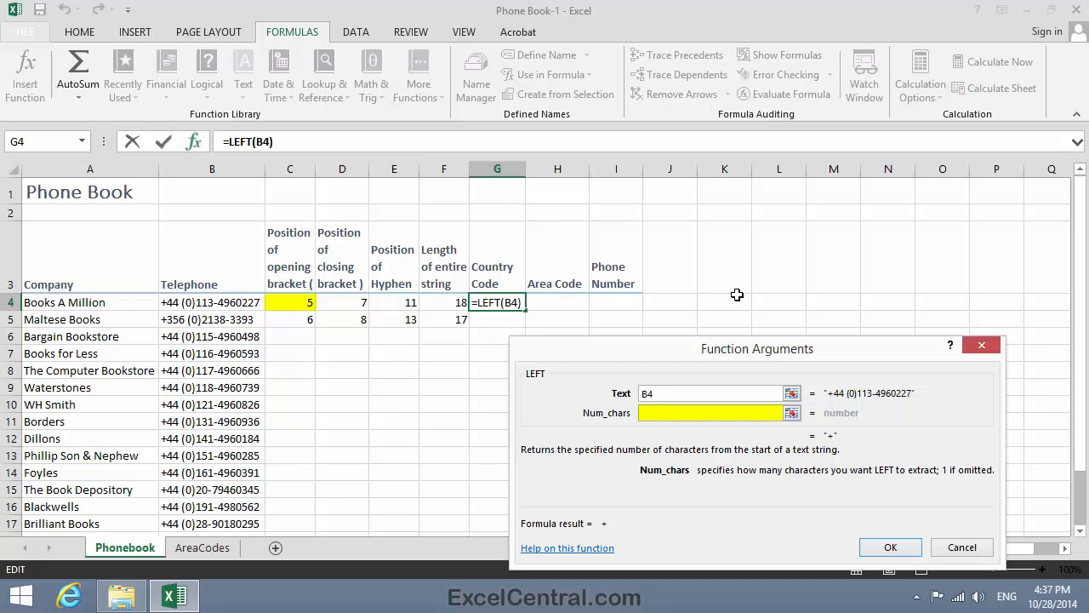
pyautogui.click(290, 303)
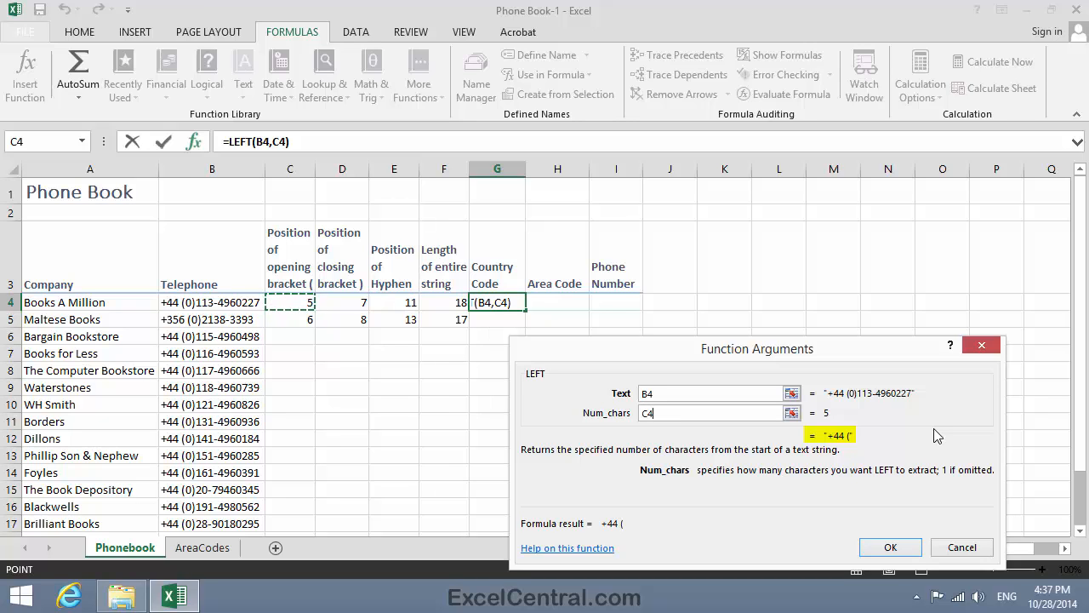
# Change the LEFT function's character count to C4-1, and fill the finished formula from G4 down to G5.
pyautogui.click(658, 414)
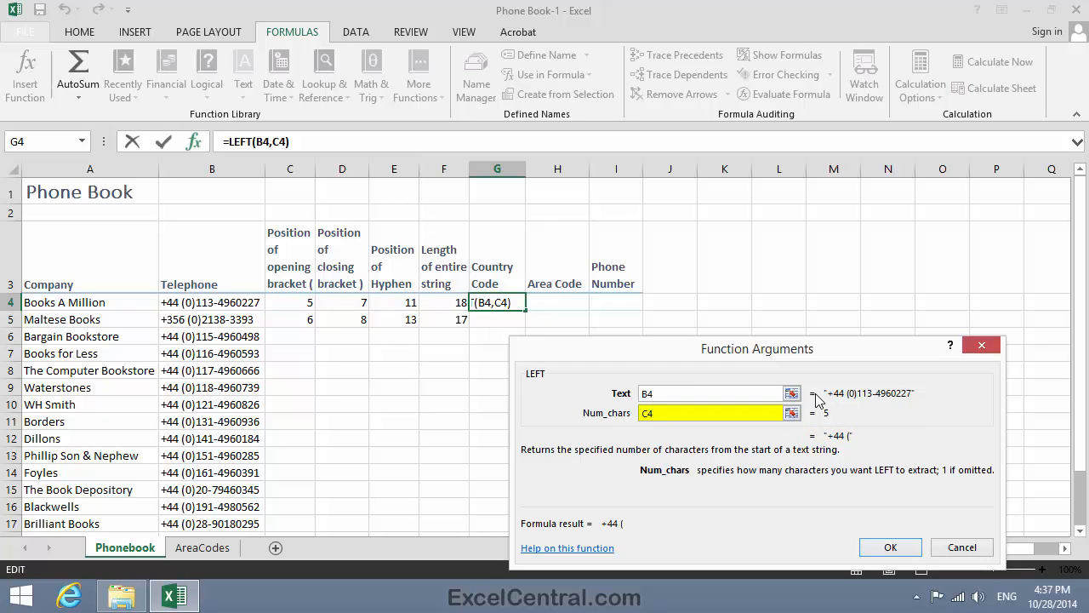
pyautogui.write('-1')
pyautogui.press('BackSpace')
pyautogui.write('2')
pyautogui.press('BackSpace')
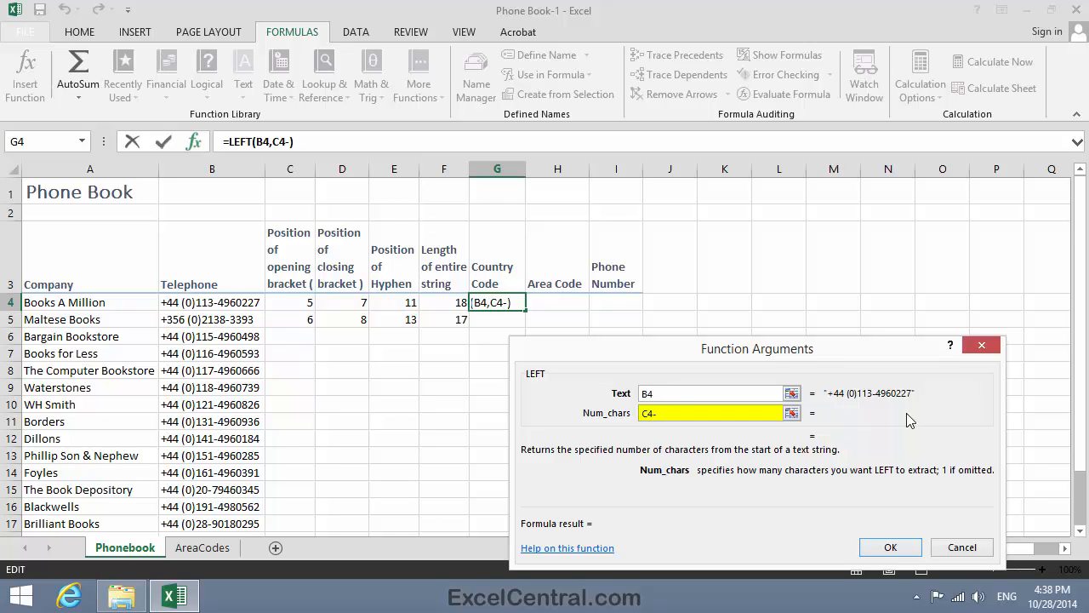
pyautogui.write('1')
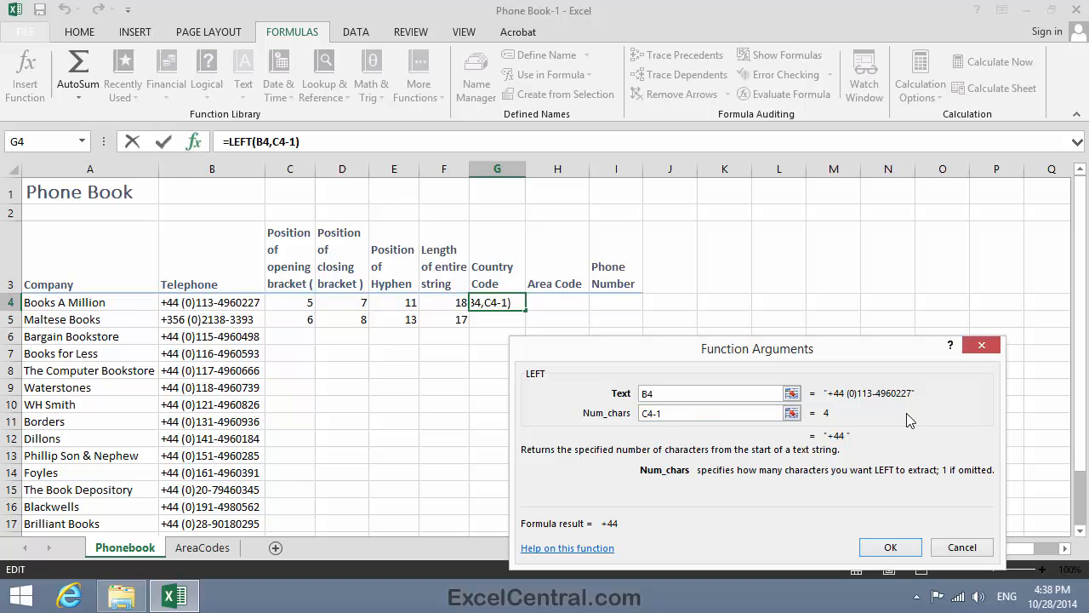
pyautogui.click(890, 547)
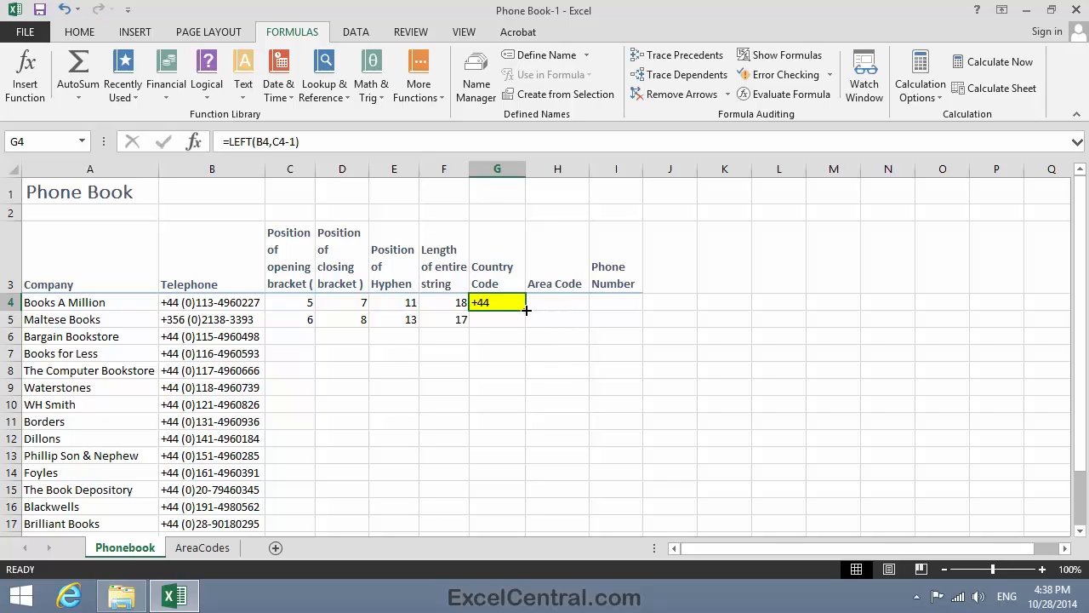
pyautogui.moveTo(526, 311); pyautogui.dragTo(498, 329)
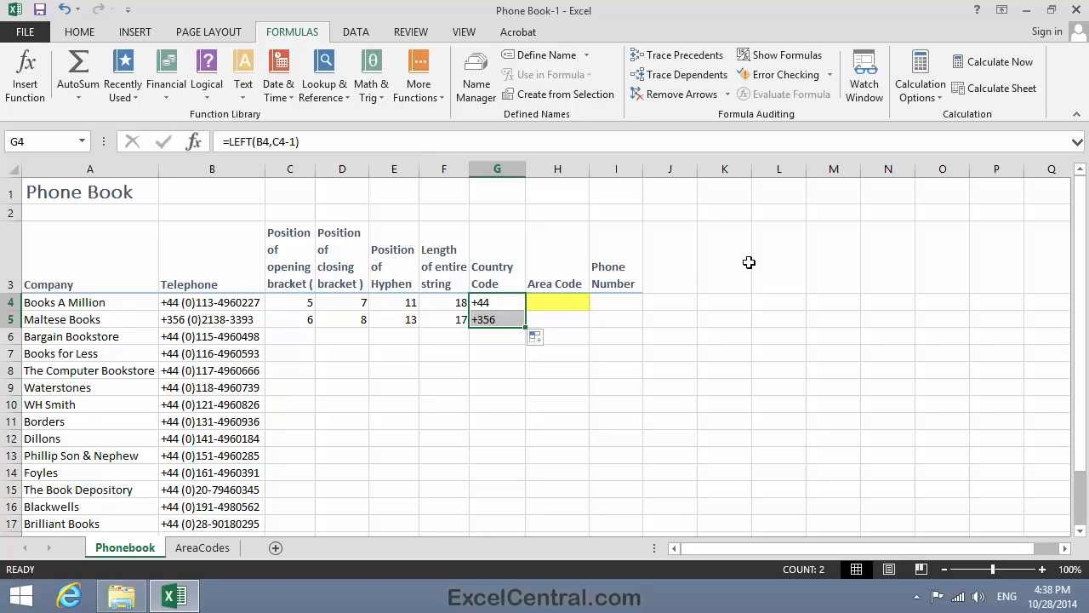
# In H4, start a MID function with B4 as the text and D4+1 as the start number.
pyautogui.click(576, 299)
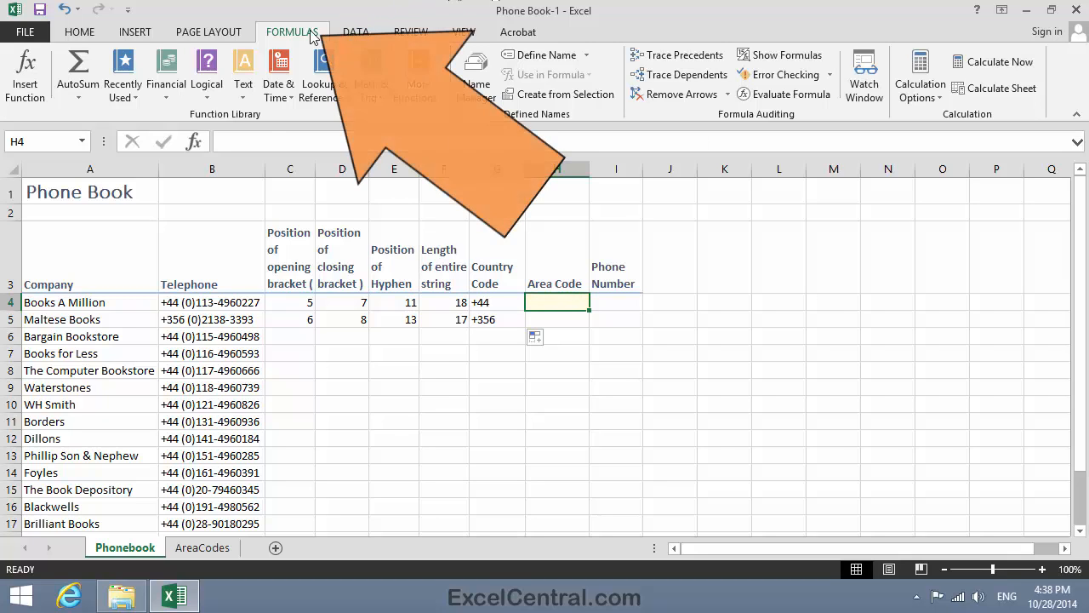
pyautogui.click(244, 92)
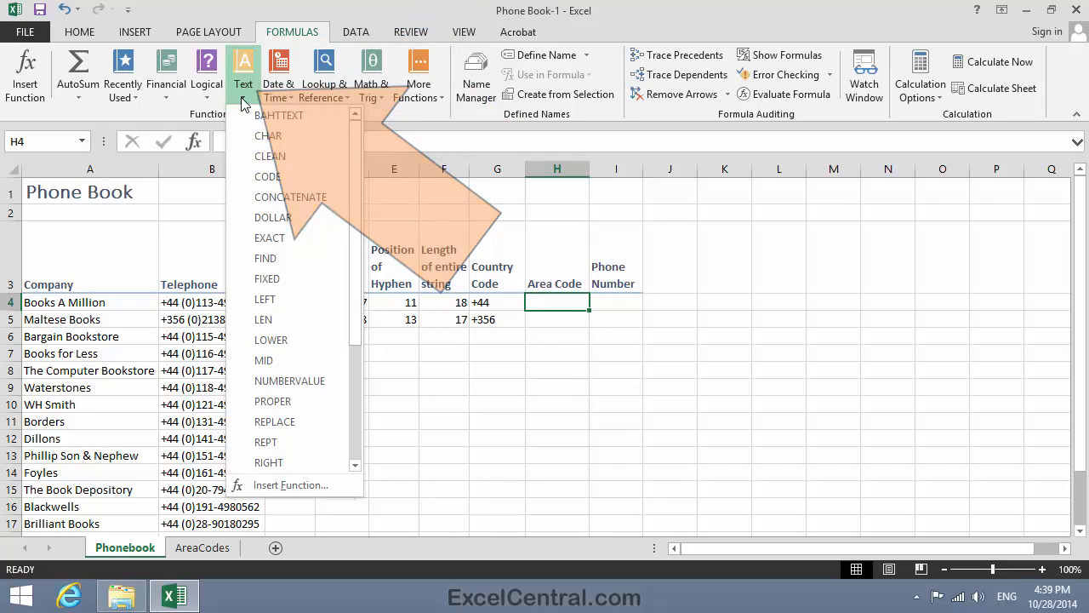
pyautogui.click(292, 361)
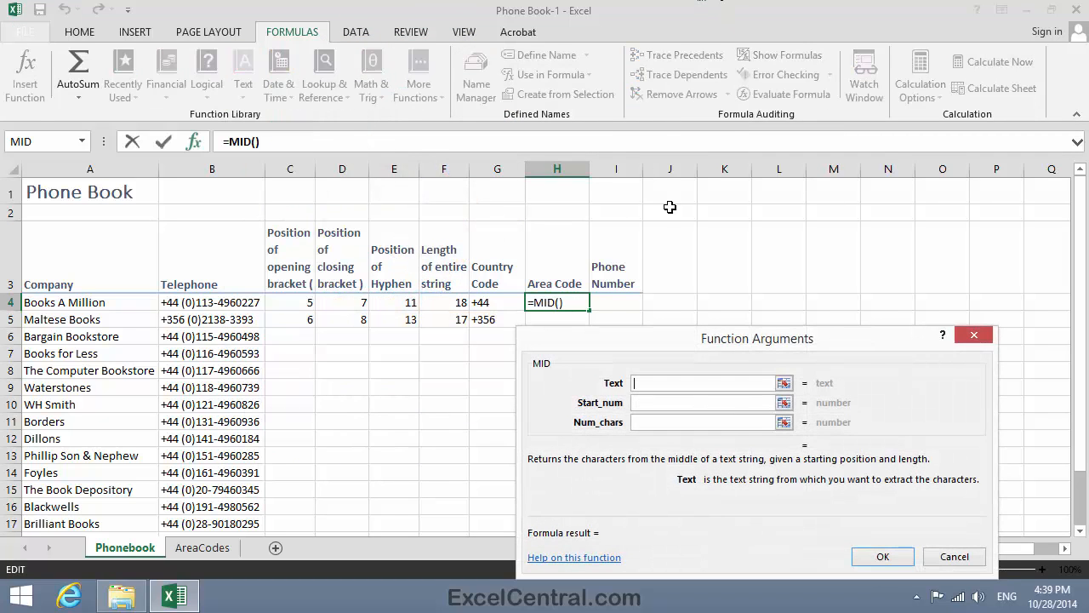
pyautogui.moveTo(689, 336); pyautogui.dragTo(681, 355)
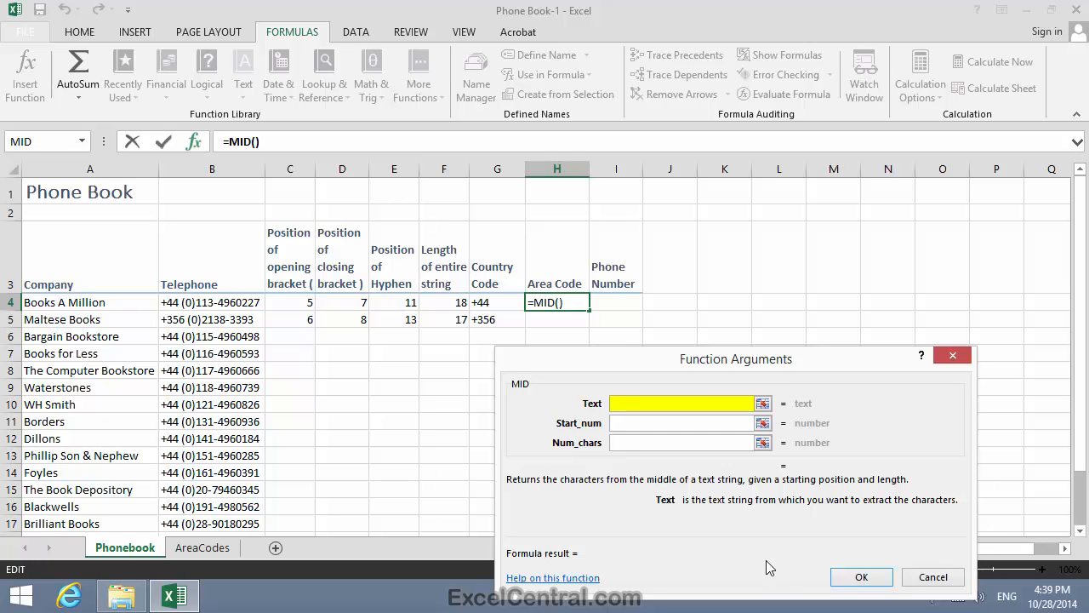
pyautogui.click(199, 303)
pyautogui.press('Tab')
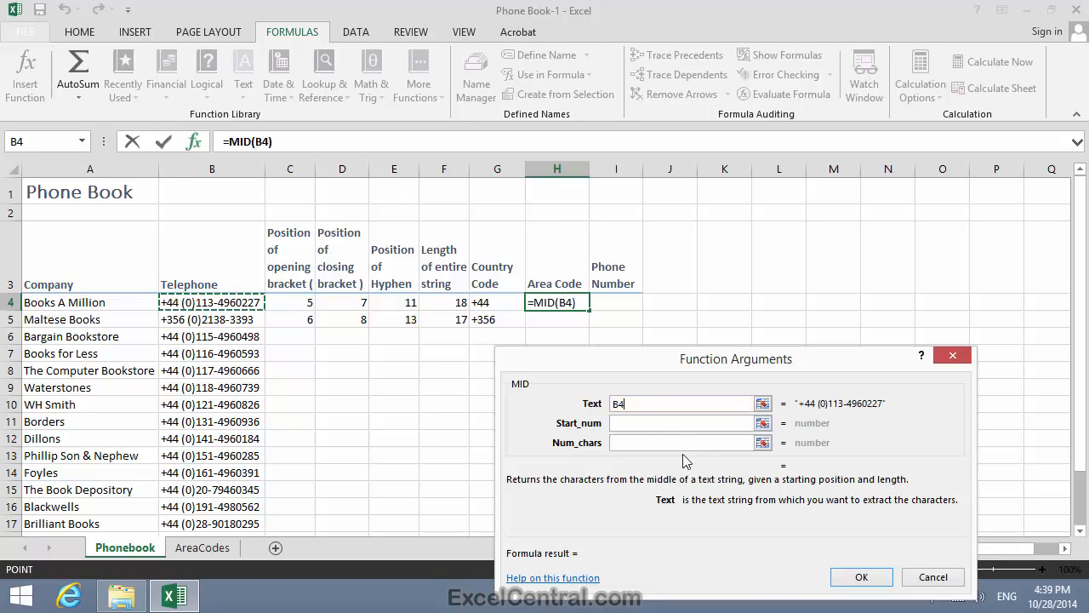
pyautogui.click(621, 420)
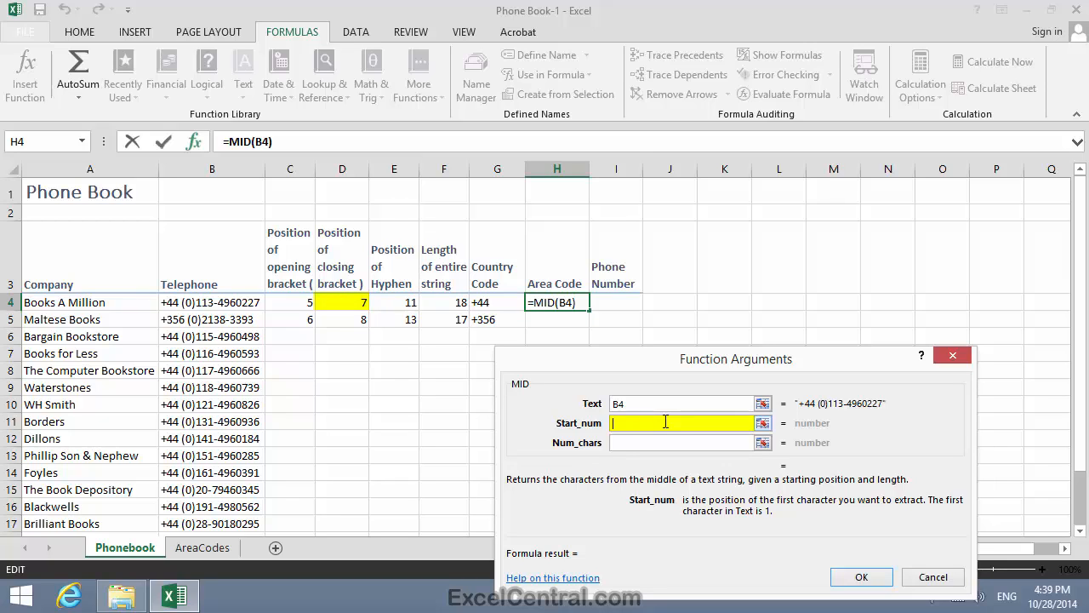
pyautogui.click(346, 300)
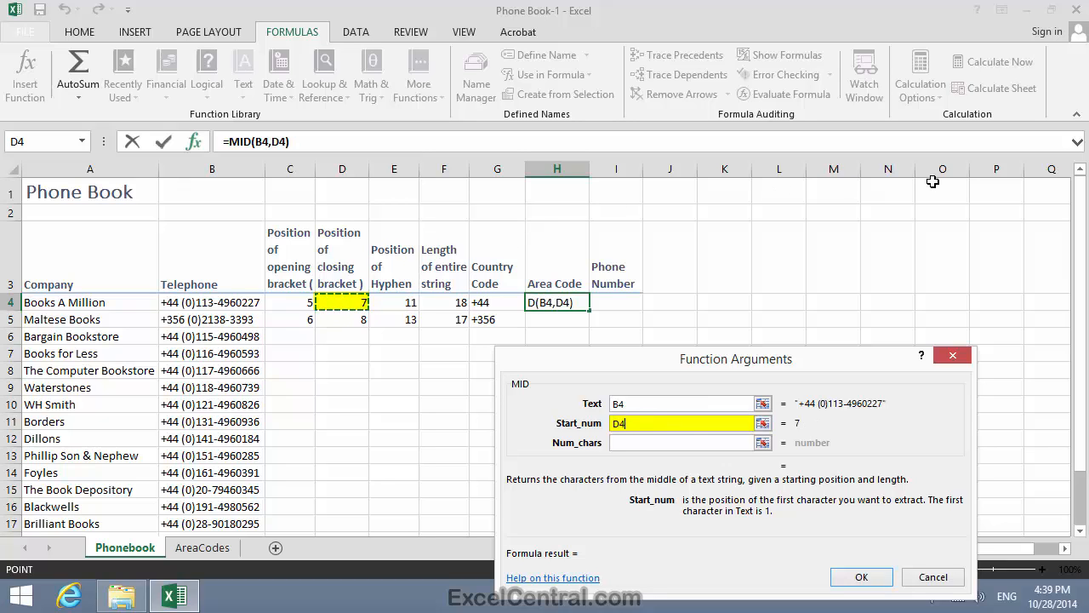
pyautogui.write('+1')
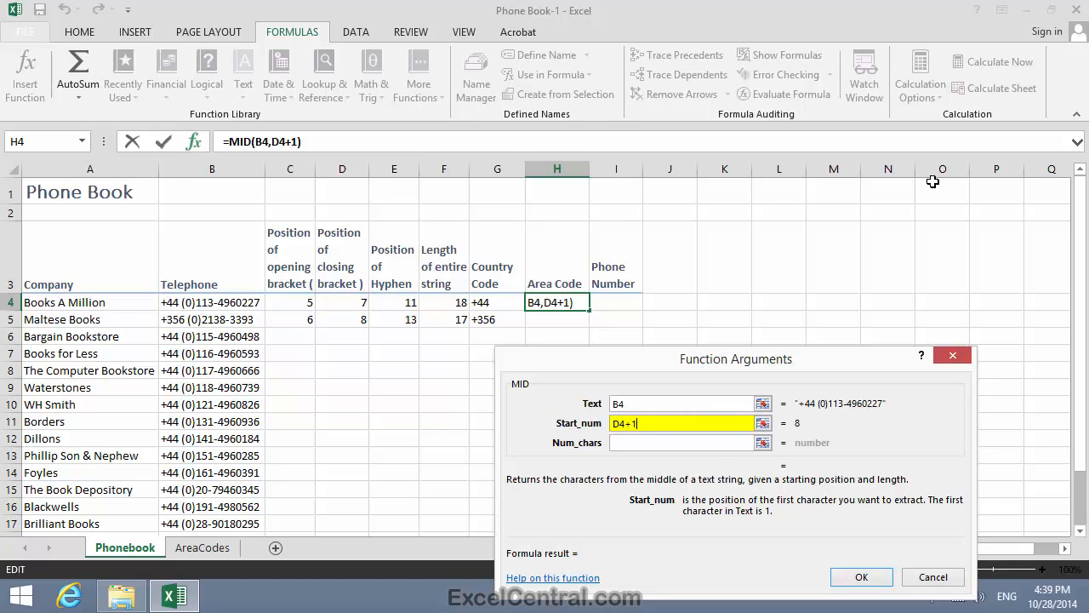
# Set the MID function's number of characters to E4-D4-1, and fill the finished formula from H4 down to H5.
pyautogui.press('Tab')
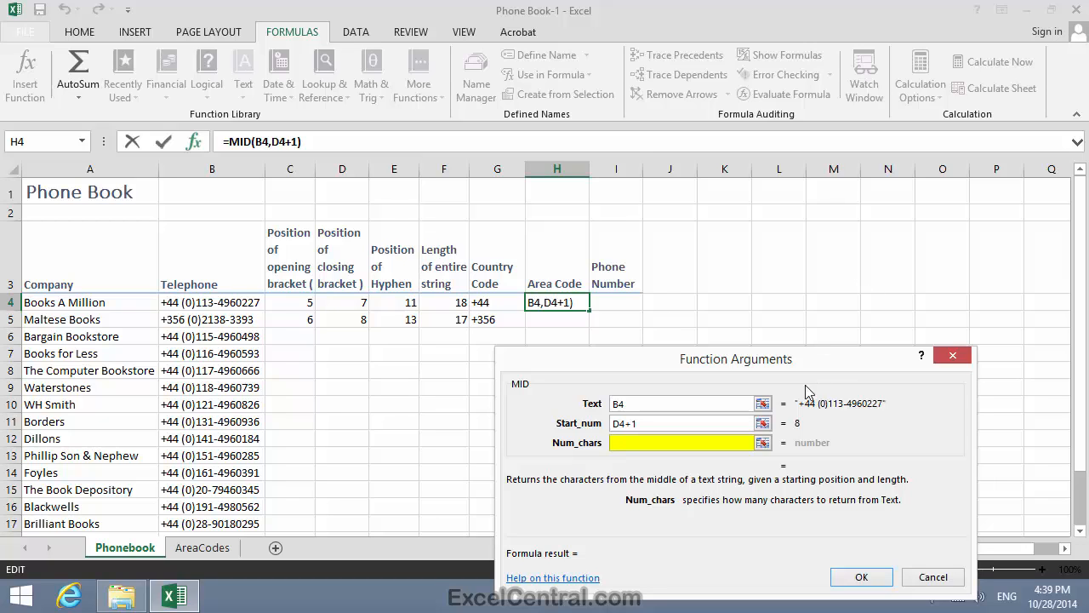
pyautogui.click(400, 299)
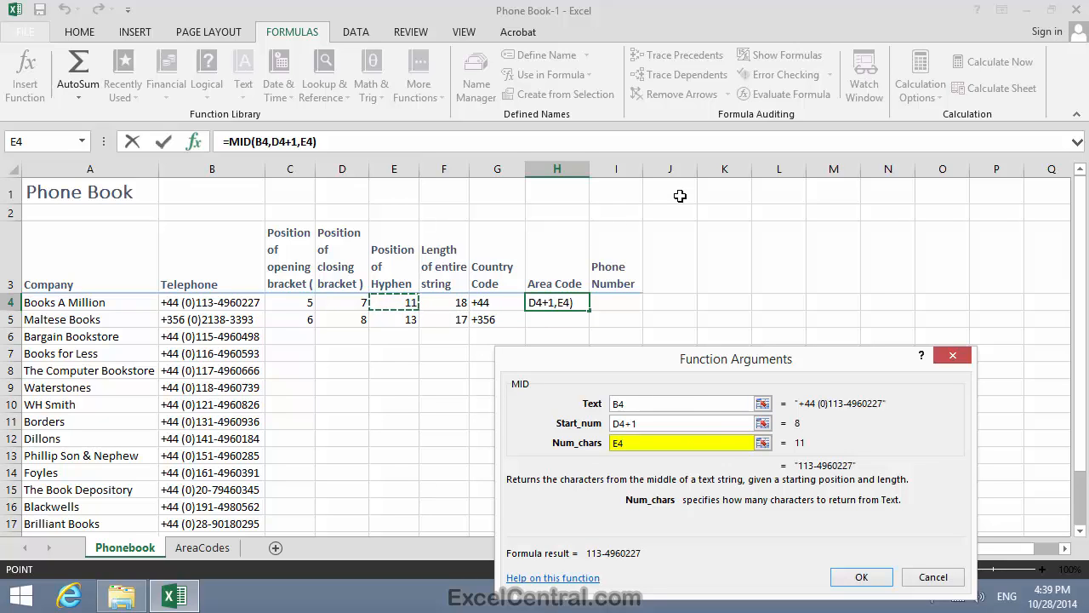
pyautogui.write('-')
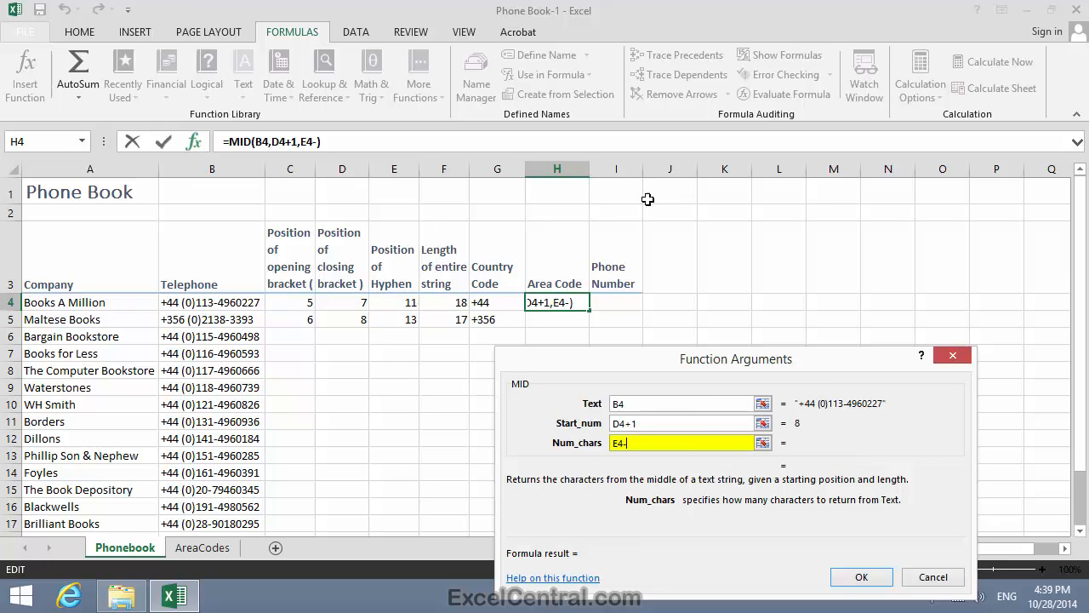
pyautogui.click(344, 303)
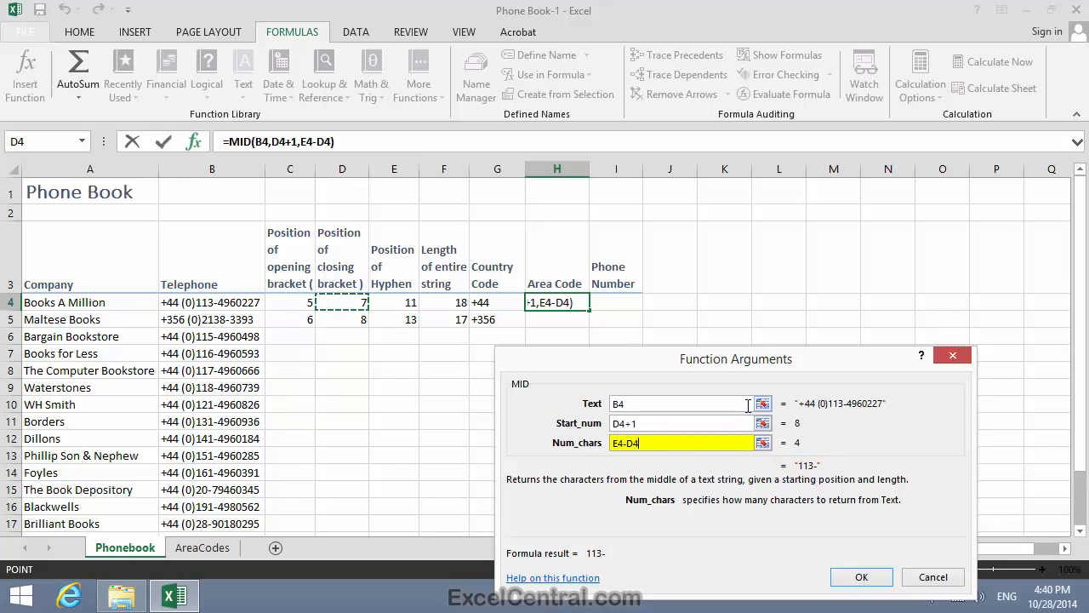
pyautogui.write('-1')
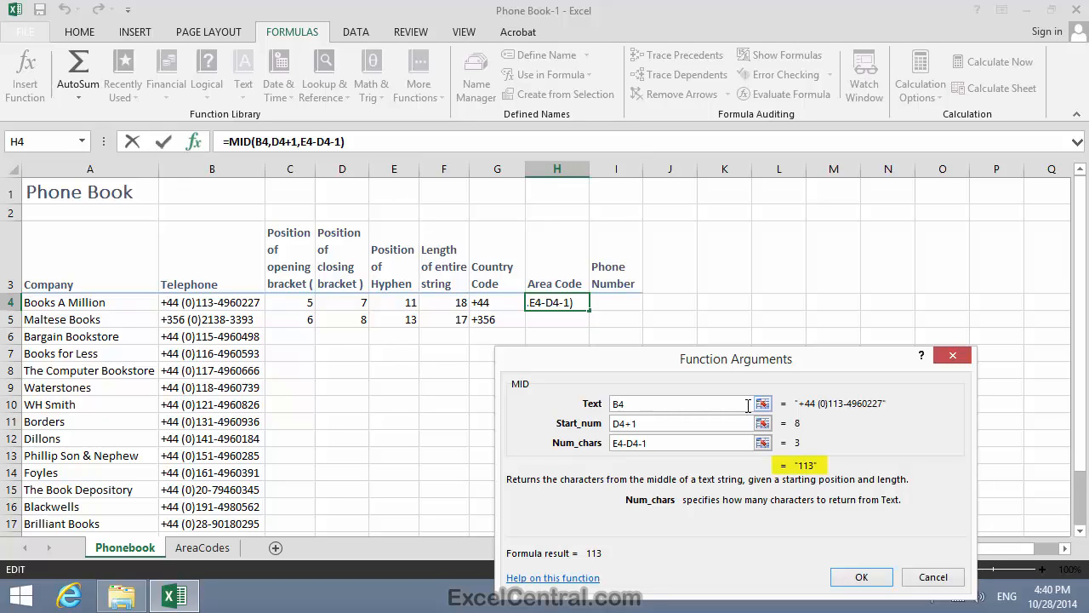
pyautogui.click(859, 579)
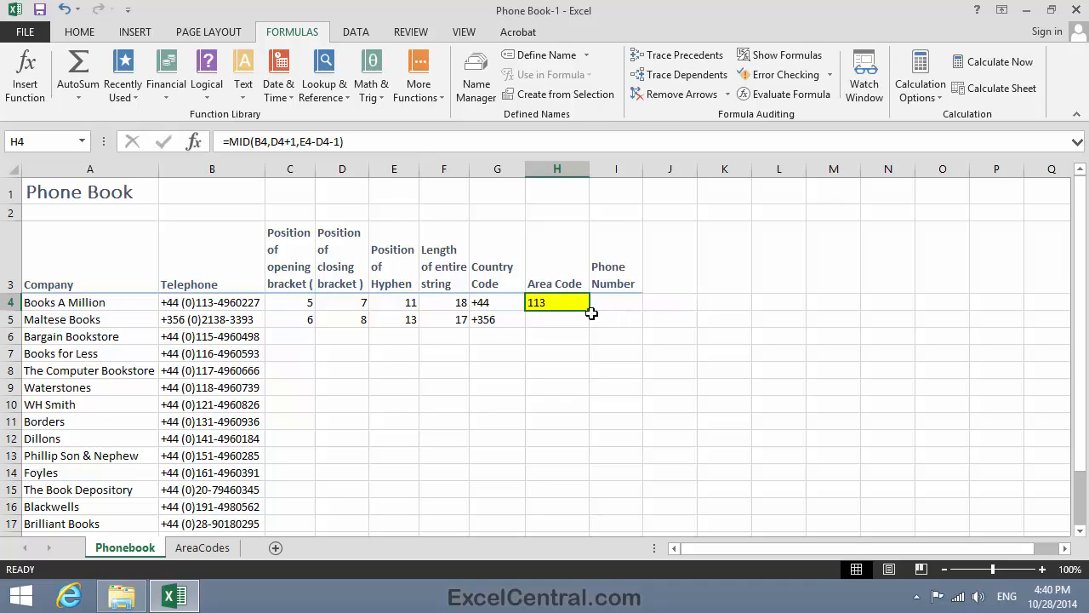
pyautogui.moveTo(591, 313); pyautogui.dragTo(587, 329)
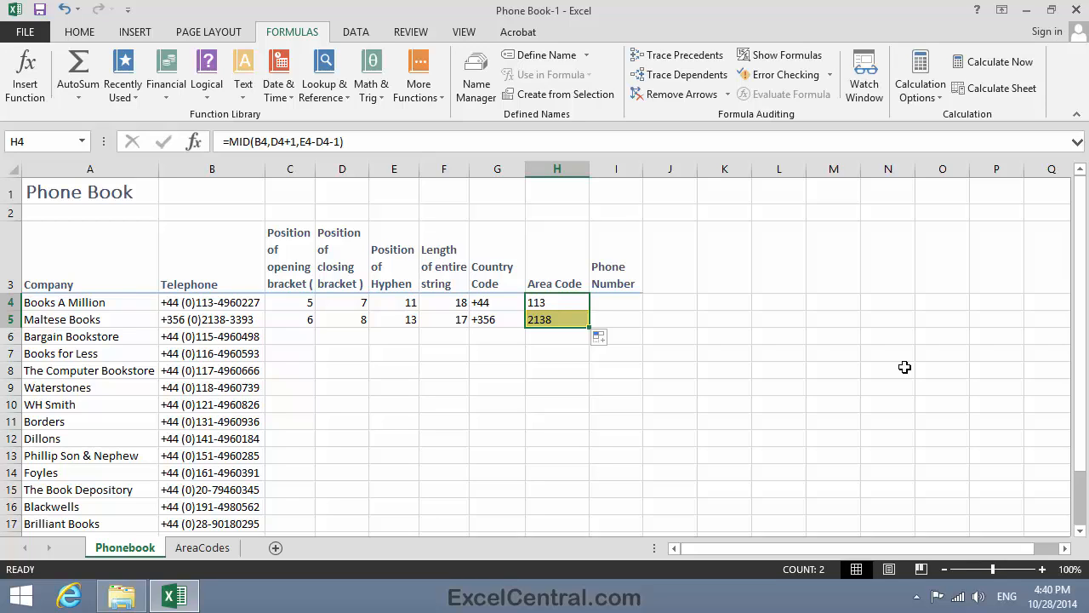
# In I4, start a MID function with B4 as the text and E4+1 as the start number.
pyautogui.click(630, 303)
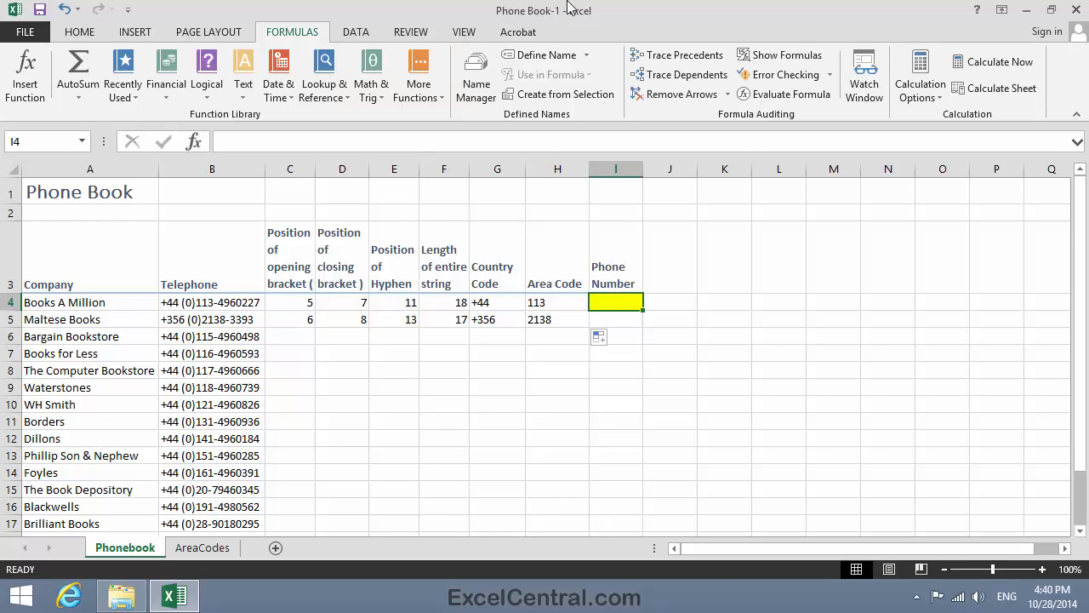
pyautogui.click(244, 85)
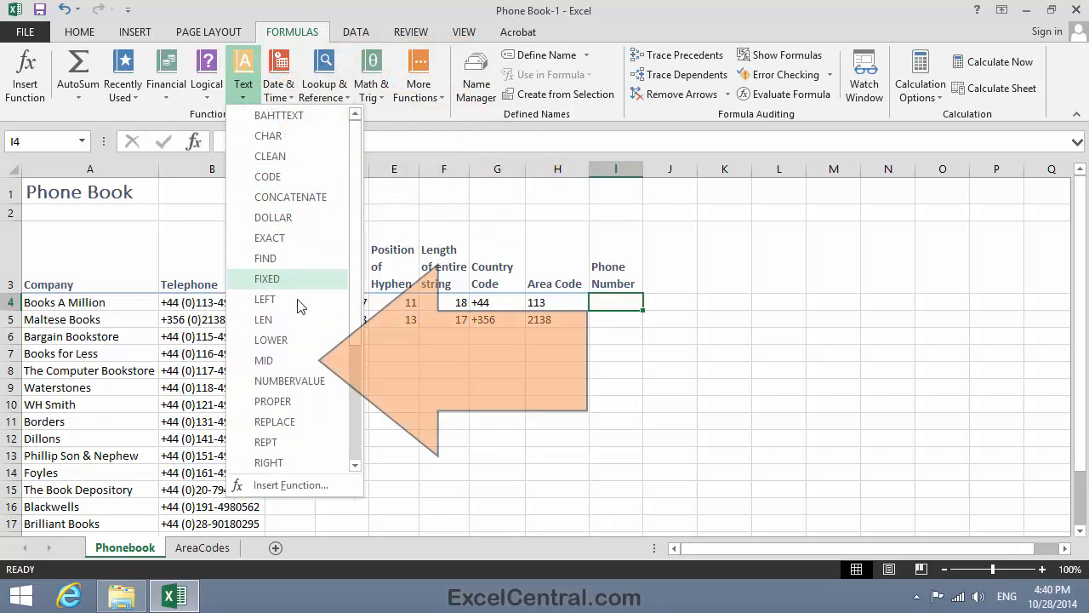
pyautogui.click(312, 361)
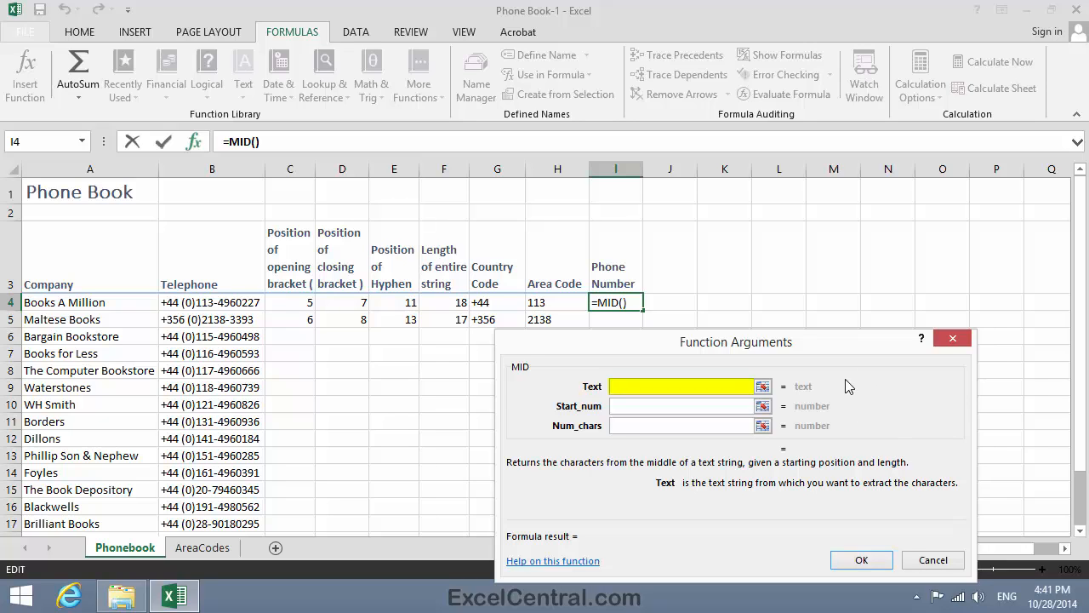
pyautogui.click(211, 304)
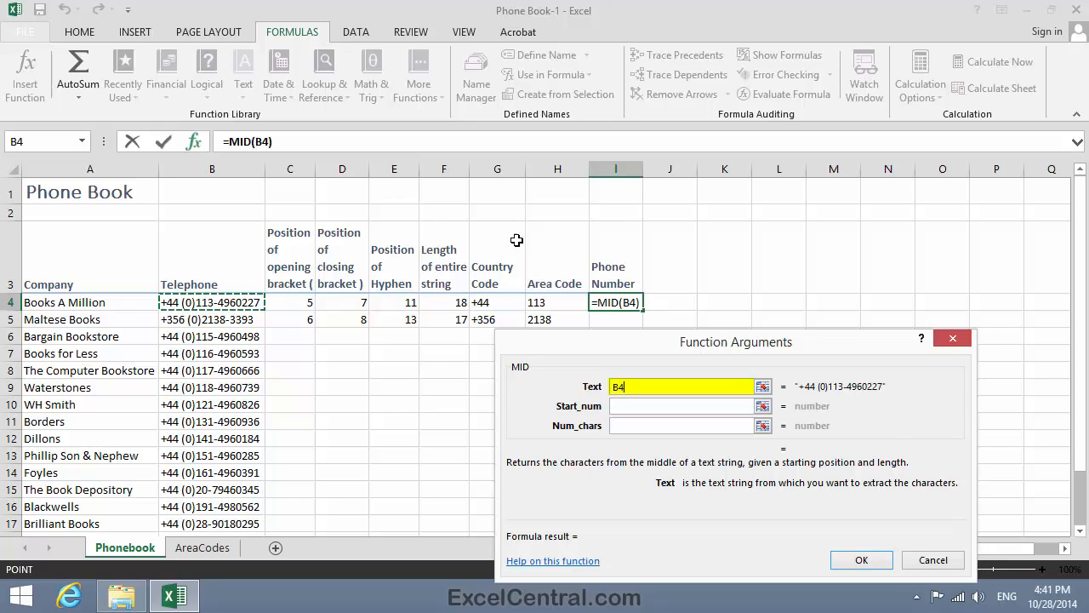
pyautogui.click(619, 407)
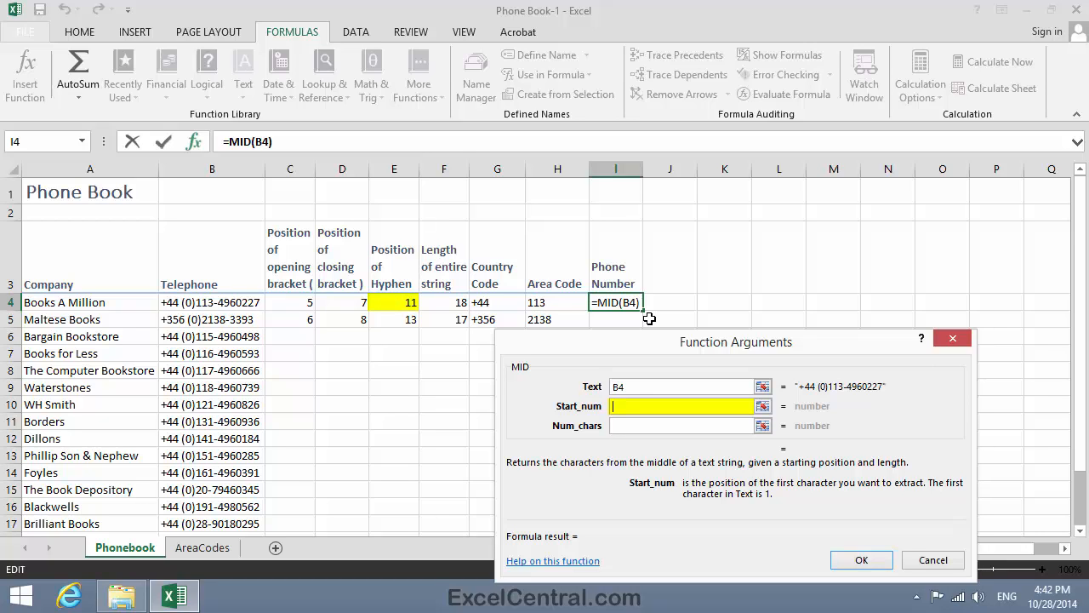
pyautogui.click(394, 303)
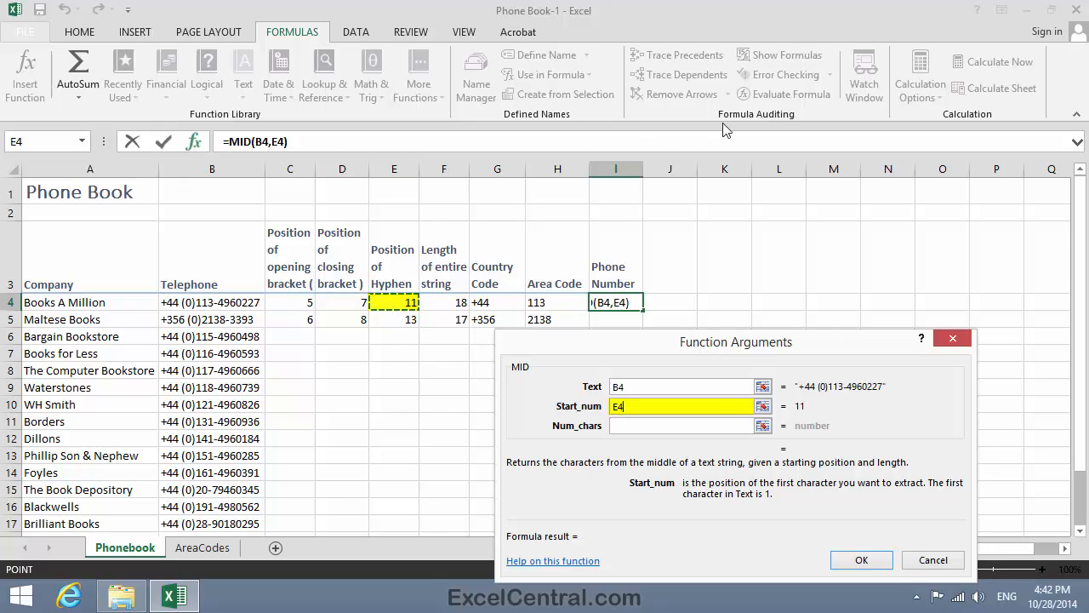
pyautogui.write('+')
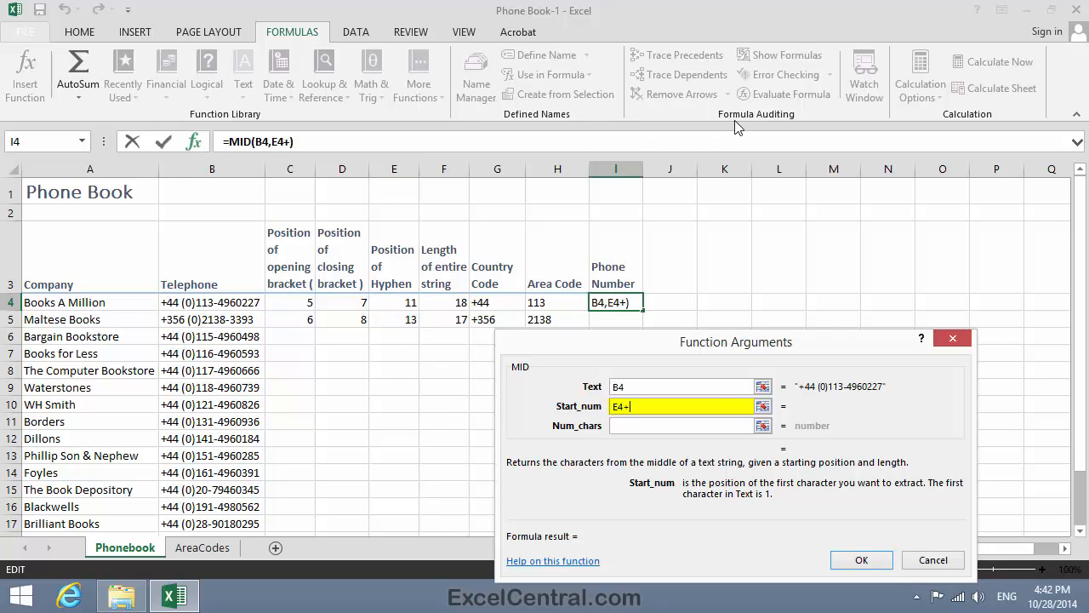
pyautogui.write('1')
# Set the MID function's number of characters to F4-E4, and fill the finished formula from I4 down to I5.
pyautogui.click(630, 428)
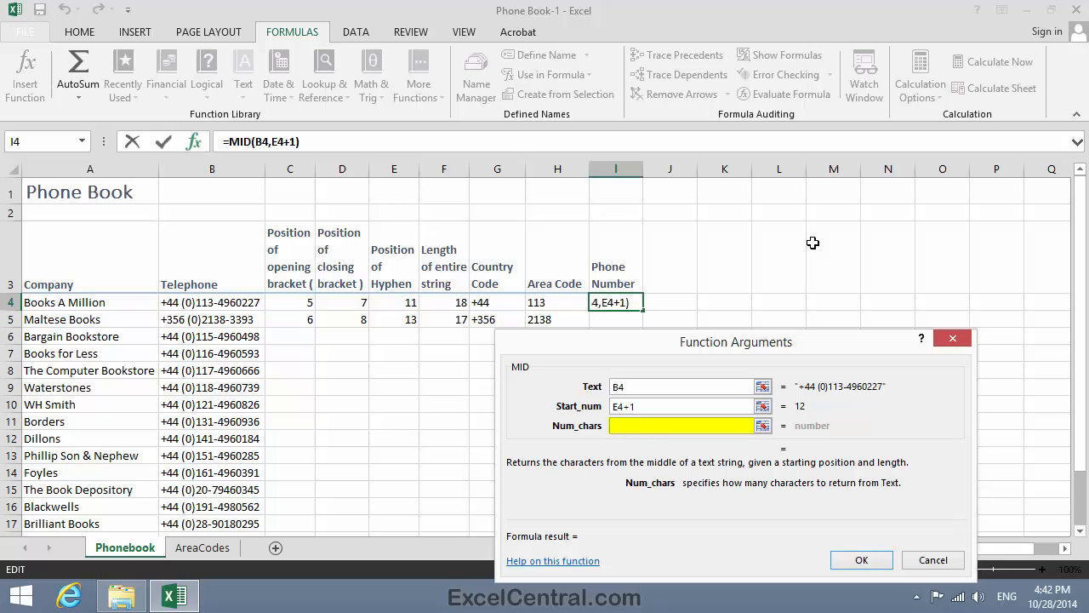
pyautogui.click(445, 303)
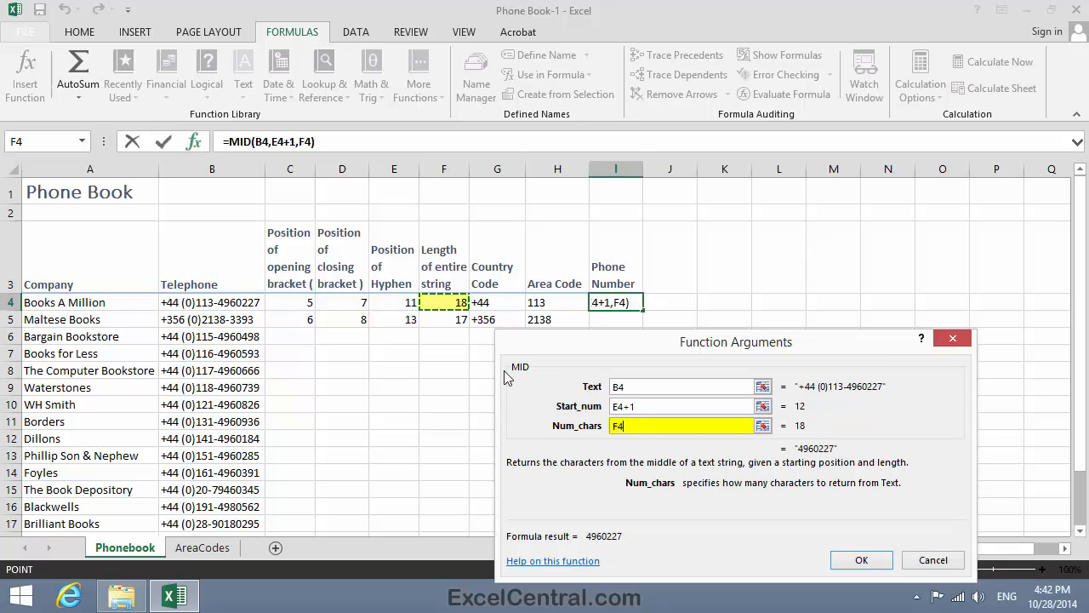
pyautogui.write('-')
pyautogui.click(412, 302)
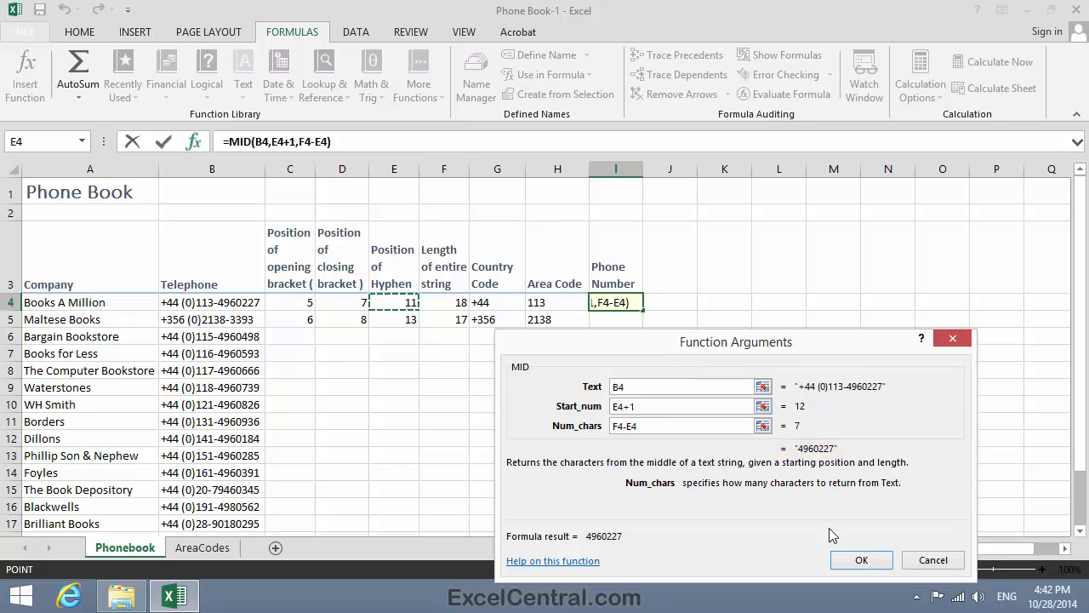
pyautogui.click(861, 560)
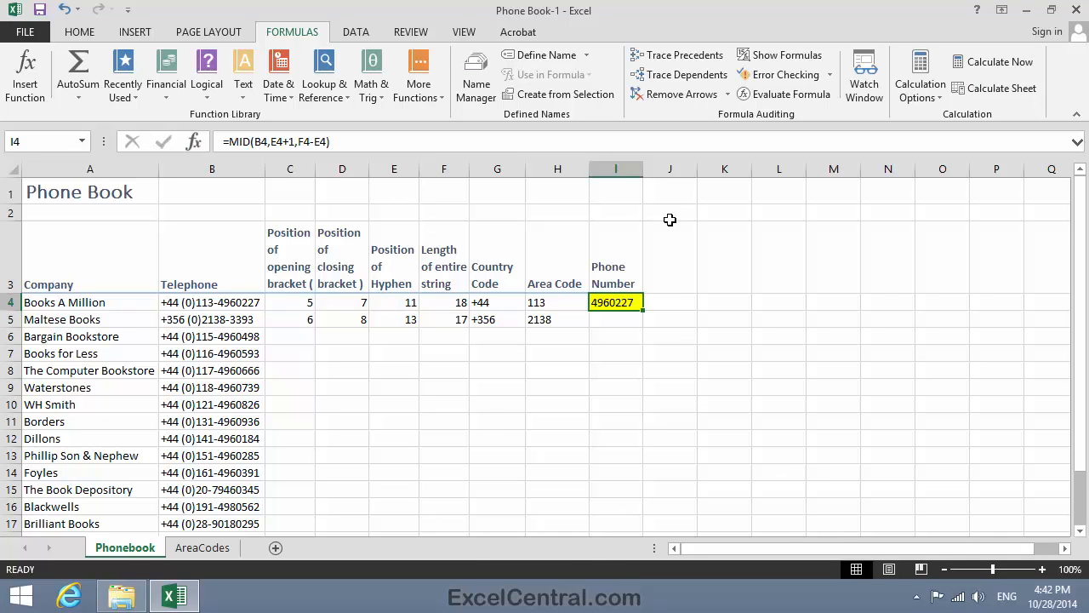
pyautogui.moveTo(645, 312); pyautogui.dragTo(648, 324)
pyautogui.click(798, 372)
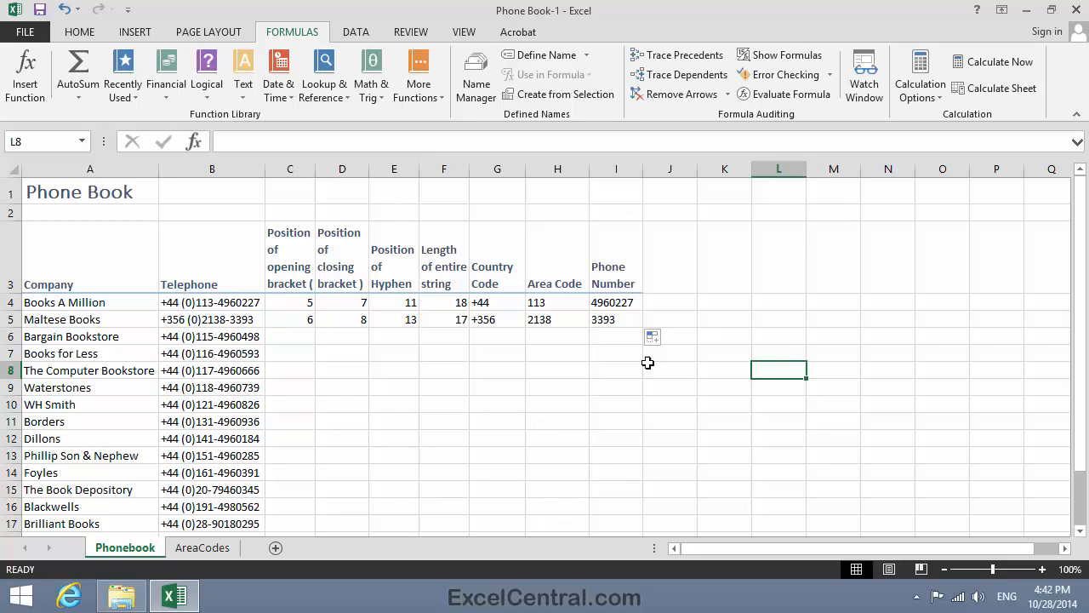
# Fill the formulas in C5:I5 down through the remaining company rows.
pyautogui.moveTo(297, 319); pyautogui.dragTo(620, 319)
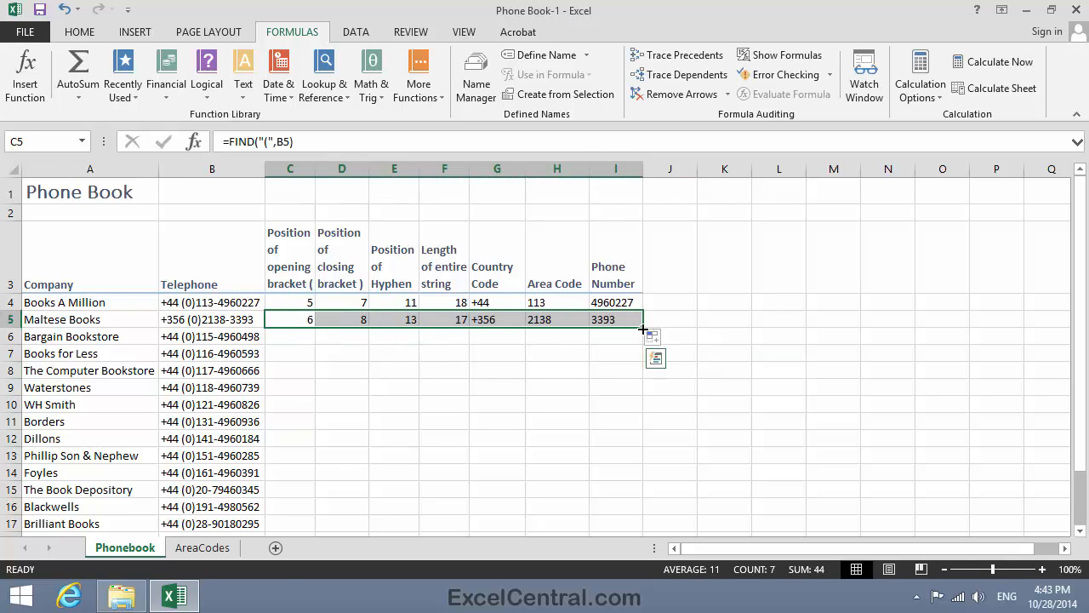
pyautogui.doubleClick(642, 326)
pyautogui.click(794, 317)
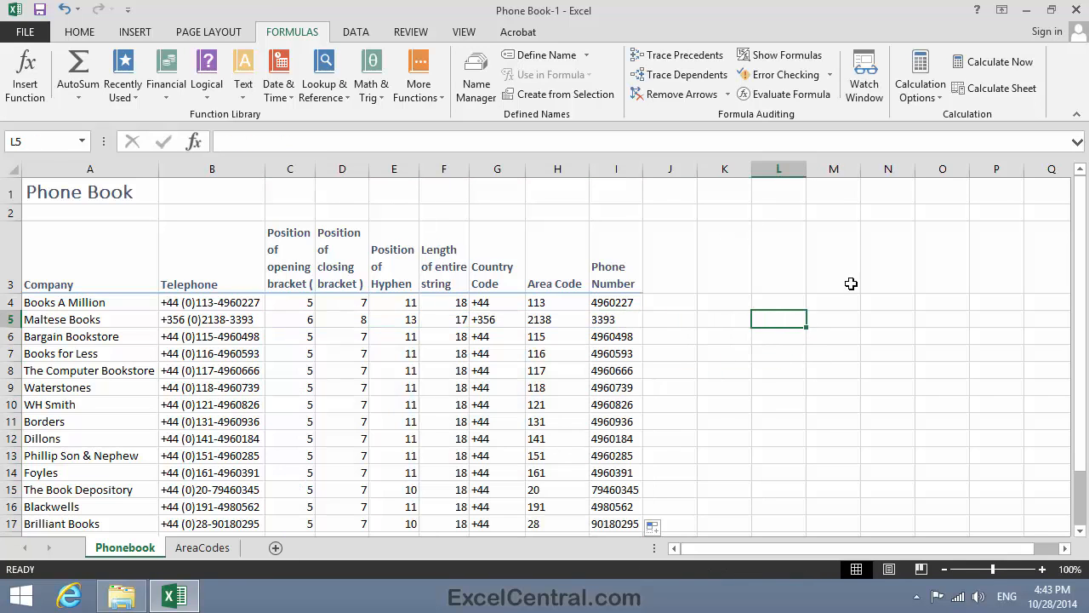
# Review the filled rows down to the last company, and examine how the country code formula in G4 depends on the FIND formula in C4.
pyautogui.scroll(-1, 888, 274)
pyautogui.scroll(1, 888, 274)
pyautogui.click(1079, 533)
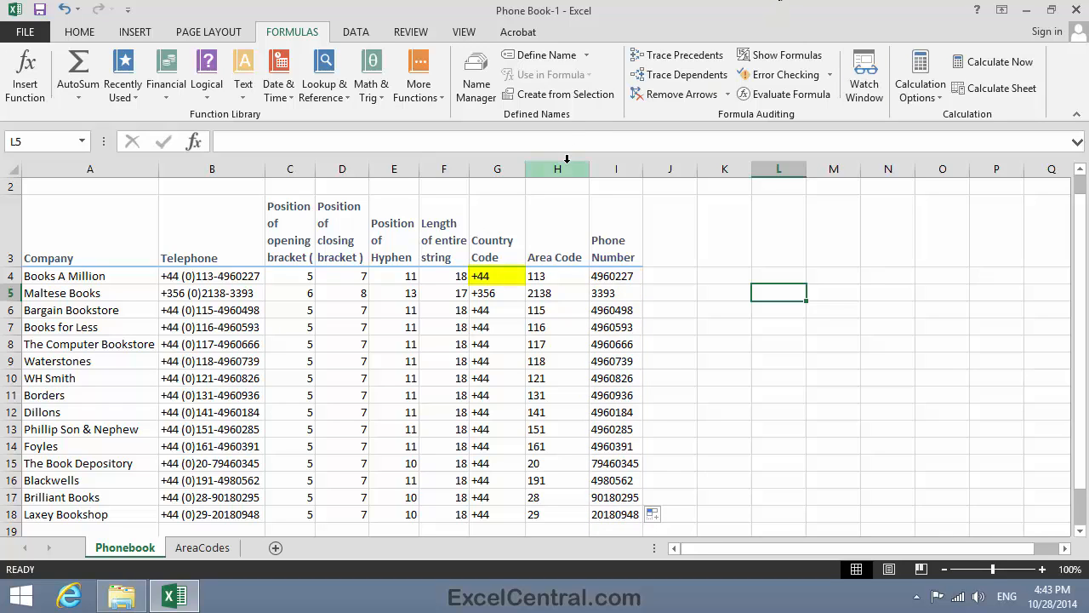
pyautogui.click(500, 277)
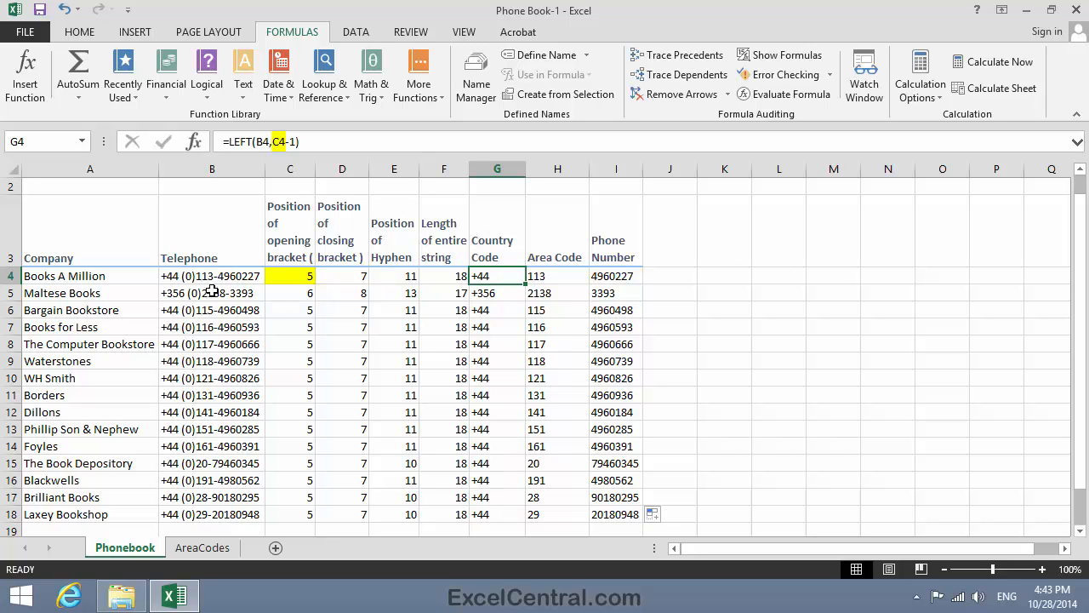
pyautogui.click(290, 276)
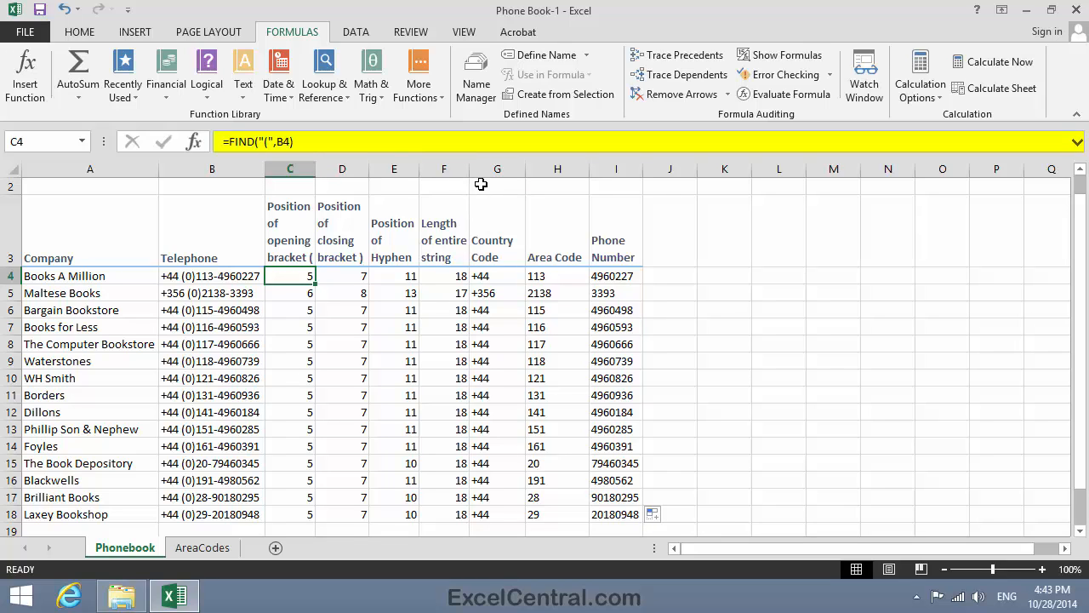
pyautogui.click(495, 278)
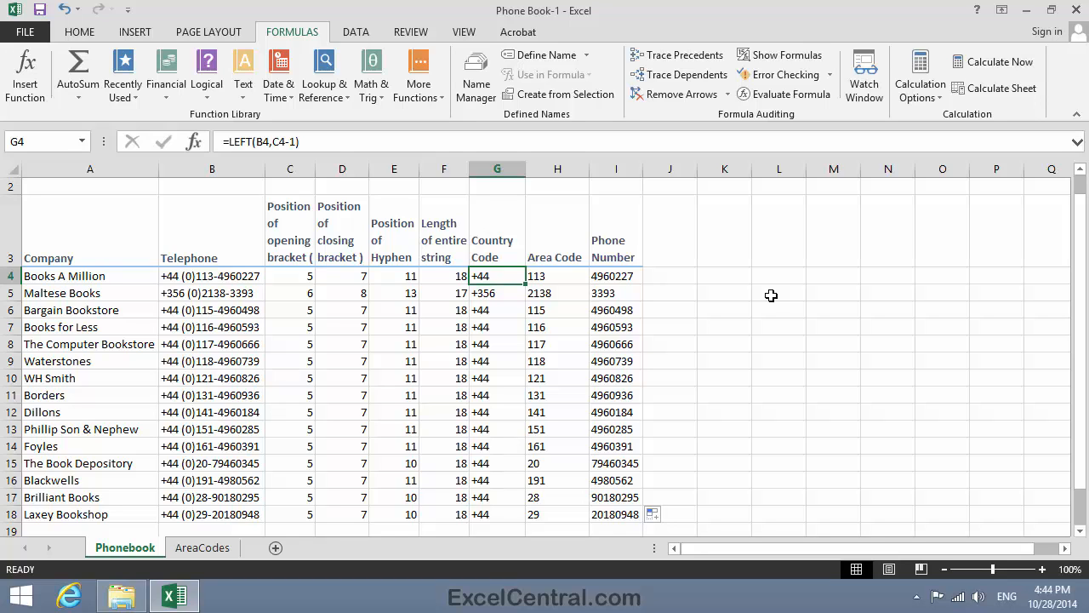
# Hide columns C to F, which hold the bracket and hyphen positions and the string length.
pyautogui.moveTo(291, 168); pyautogui.dragTo(437, 169)
pyautogui.rightClick(438, 175)
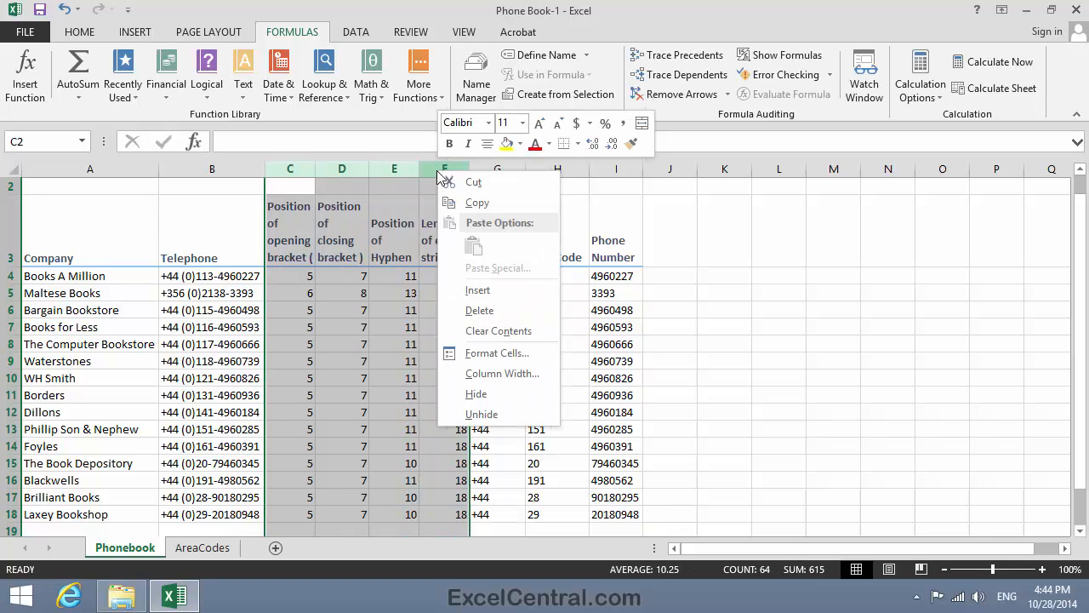
pyautogui.click(480, 395)
pyautogui.click(634, 360)
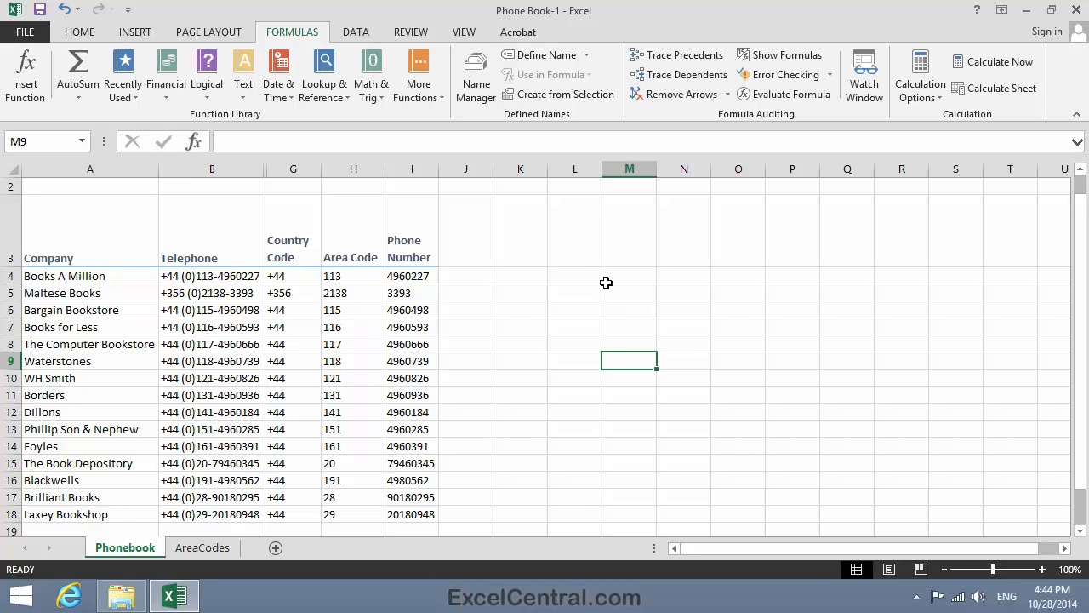
# Save the workbook as Phone Book-2 in the Excel 2013 Expert Skills folder.
pyautogui.click(27, 34)
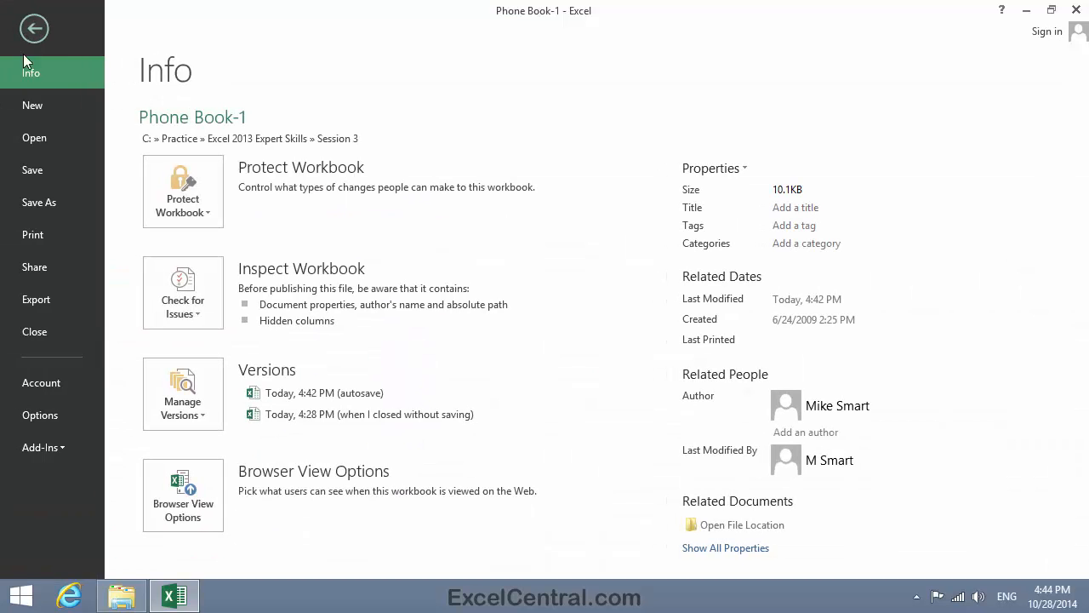
pyautogui.click(43, 211)
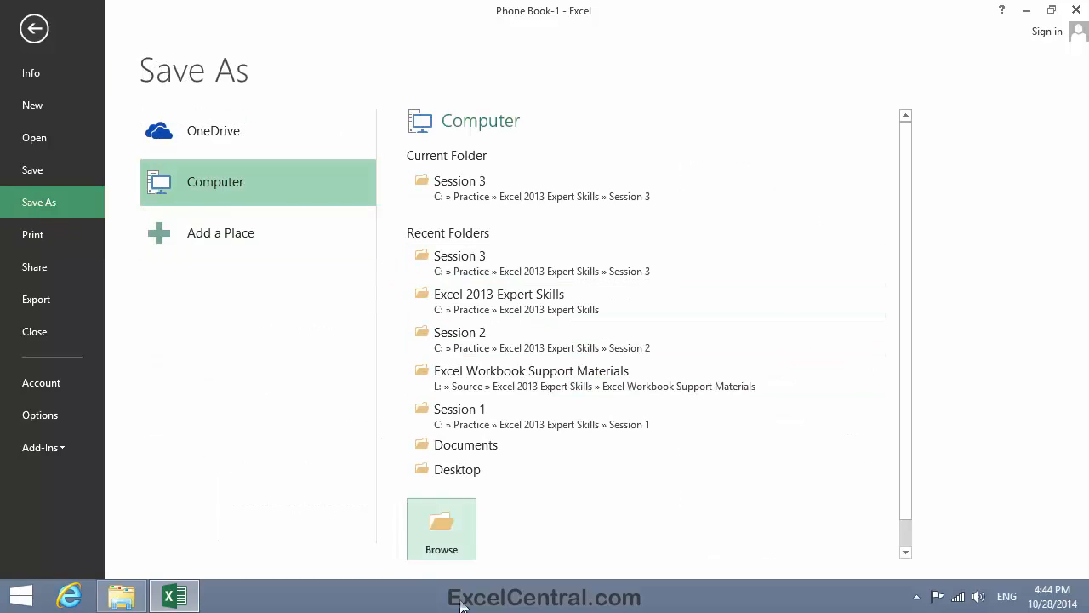
pyautogui.click(452, 542)
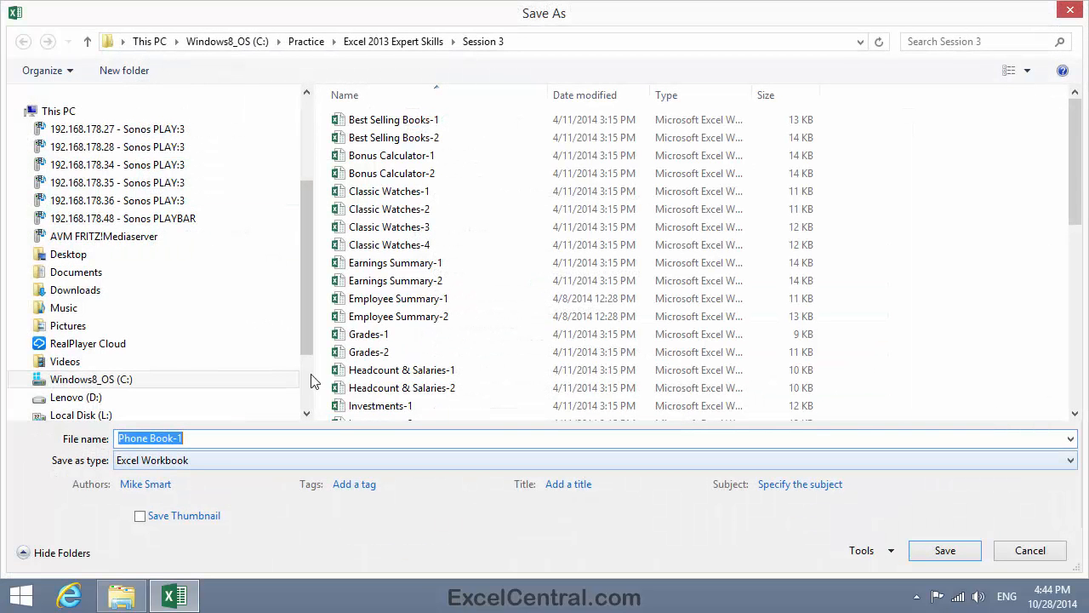
pyautogui.click(194, 437)
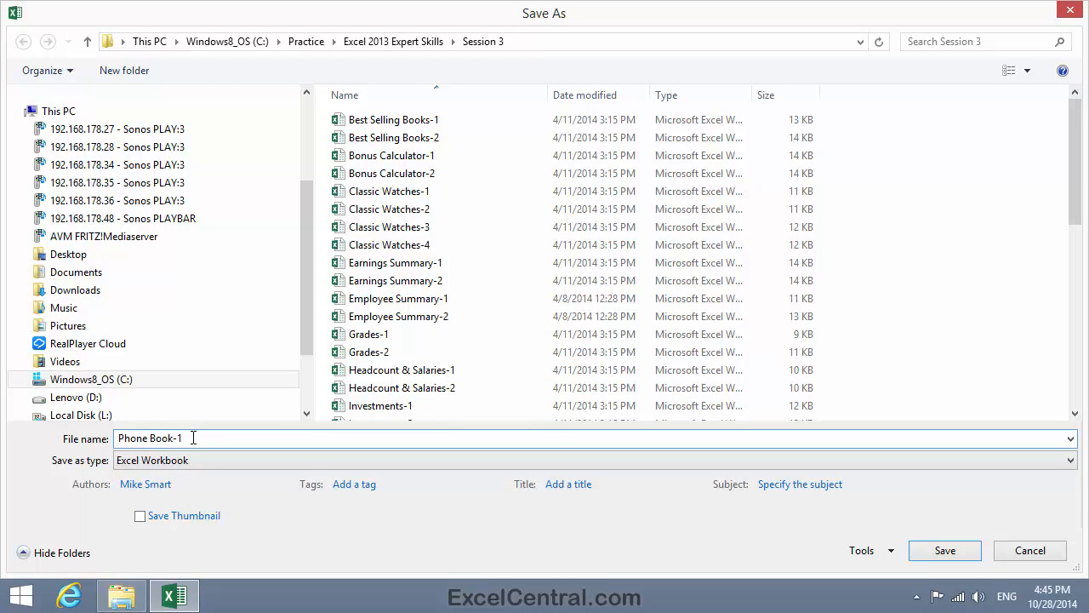
pyautogui.press('BackSpace')
pyautogui.write('2')
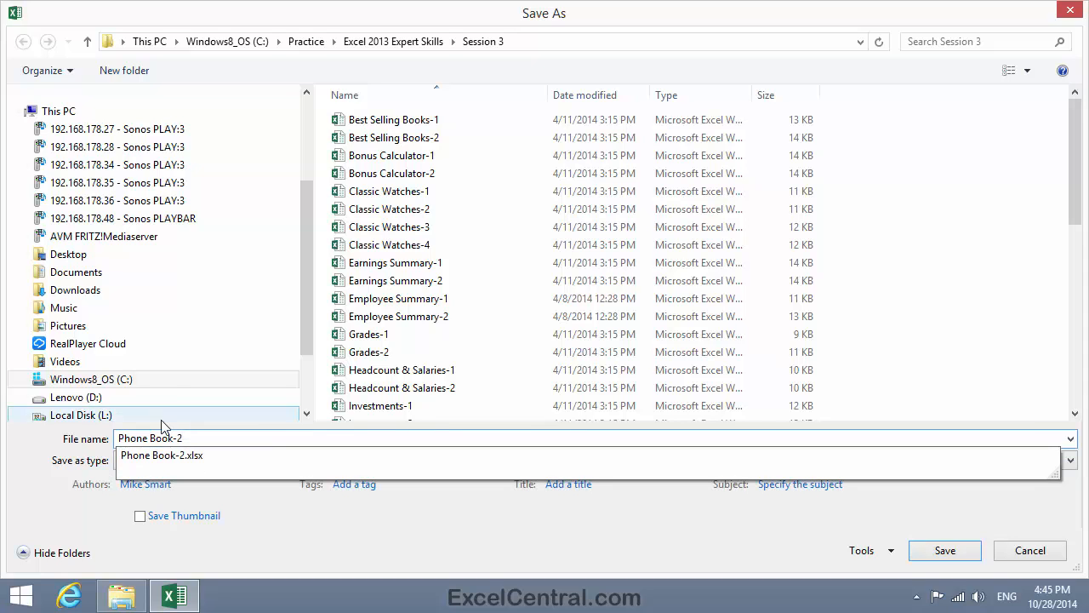
pyautogui.click(393, 41)
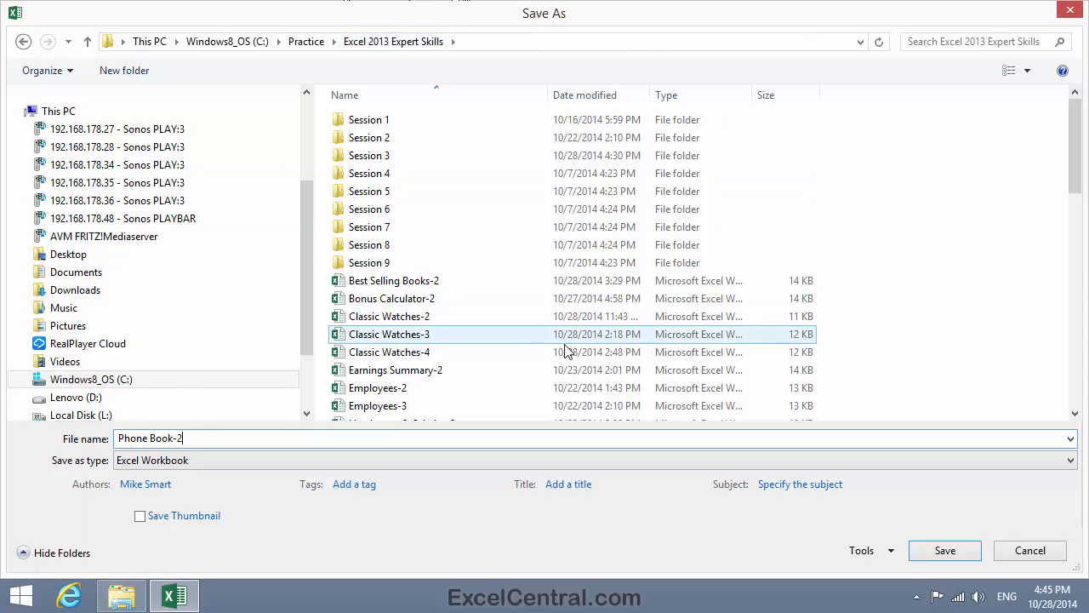
pyautogui.click(944, 550)
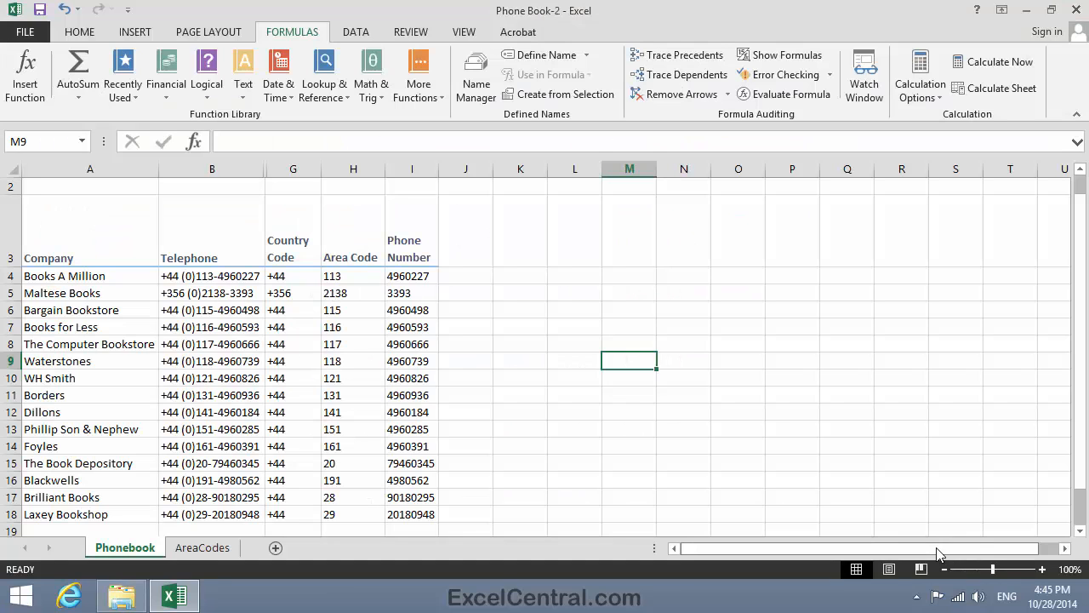